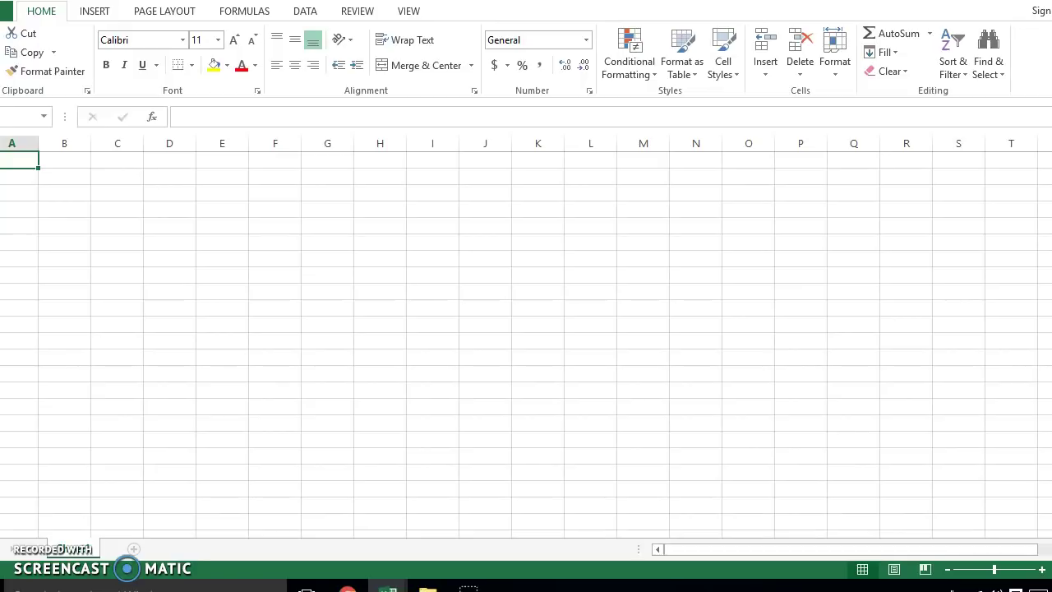
Enter "straight line method" in cell B3
left_click(66, 200)
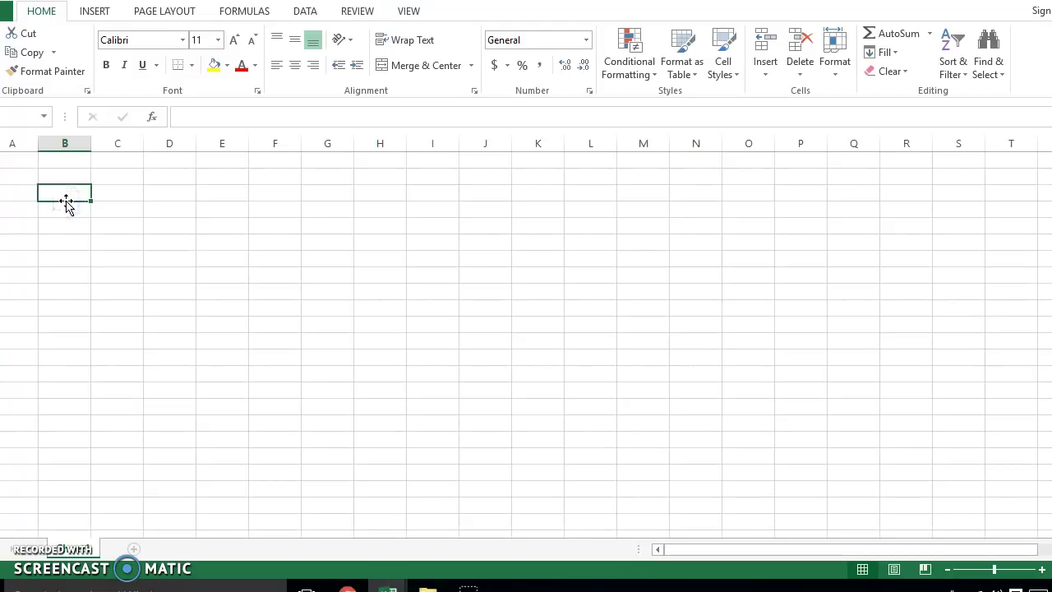
type("straig")
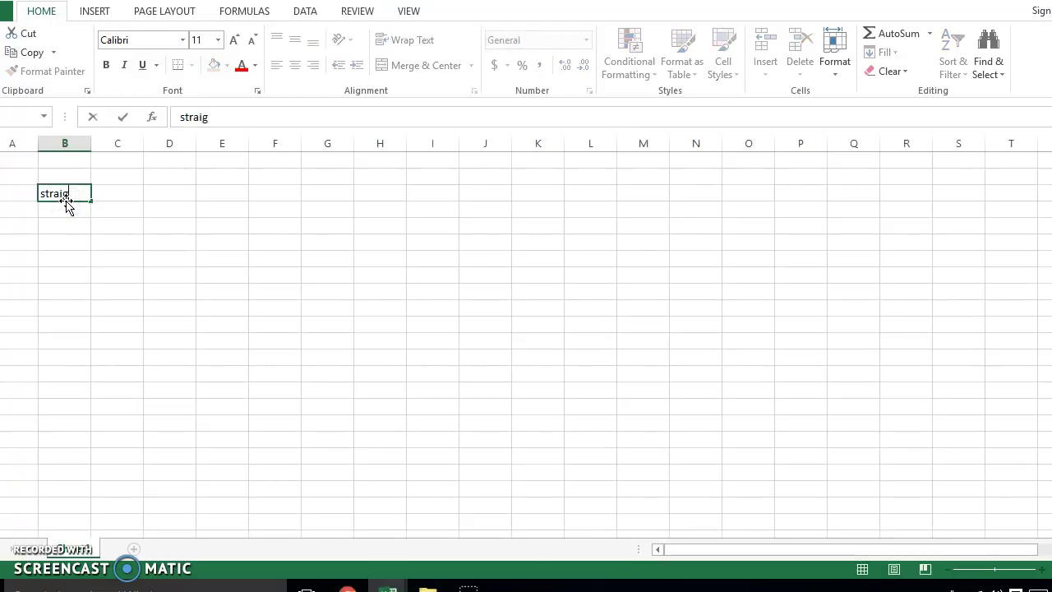
type("ht line method")
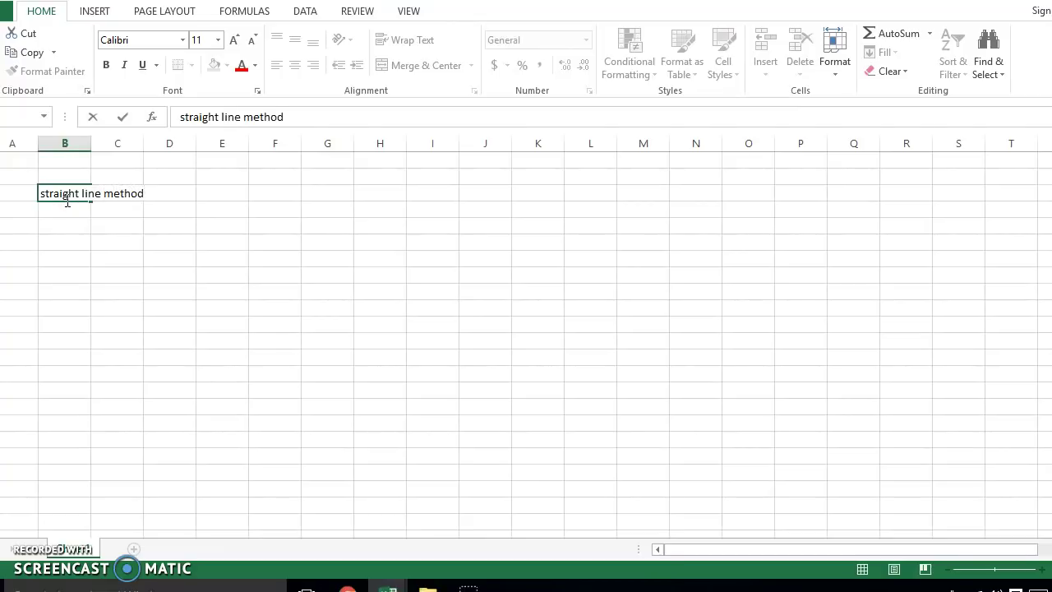
key("Return")
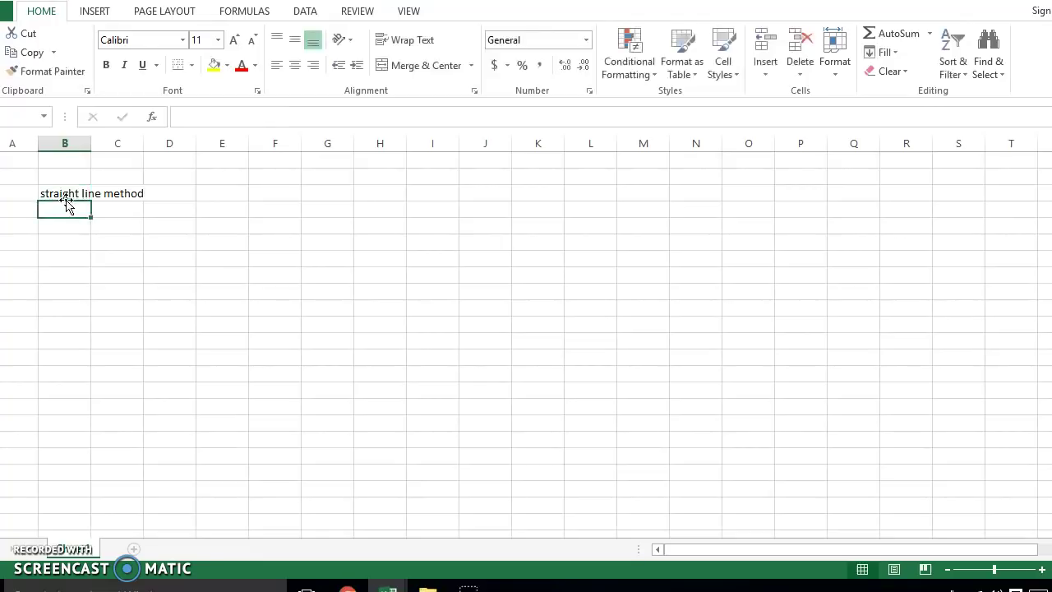
Enter "doubledecline/ dimindhing/ reducing method" in cell B4, under the straight line method entry
type("doubl")
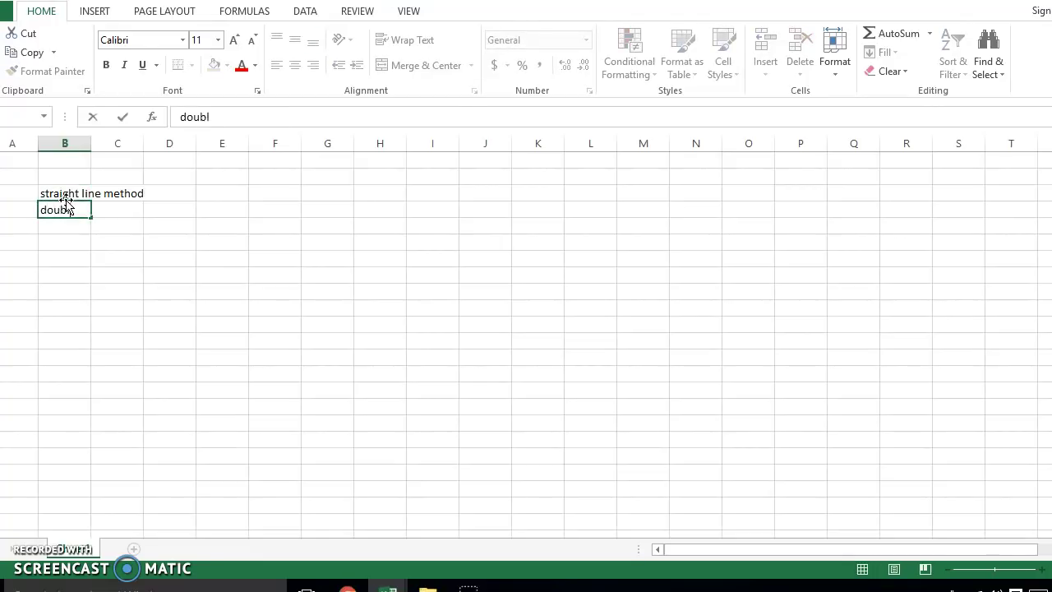
type("edecline/ dimi")
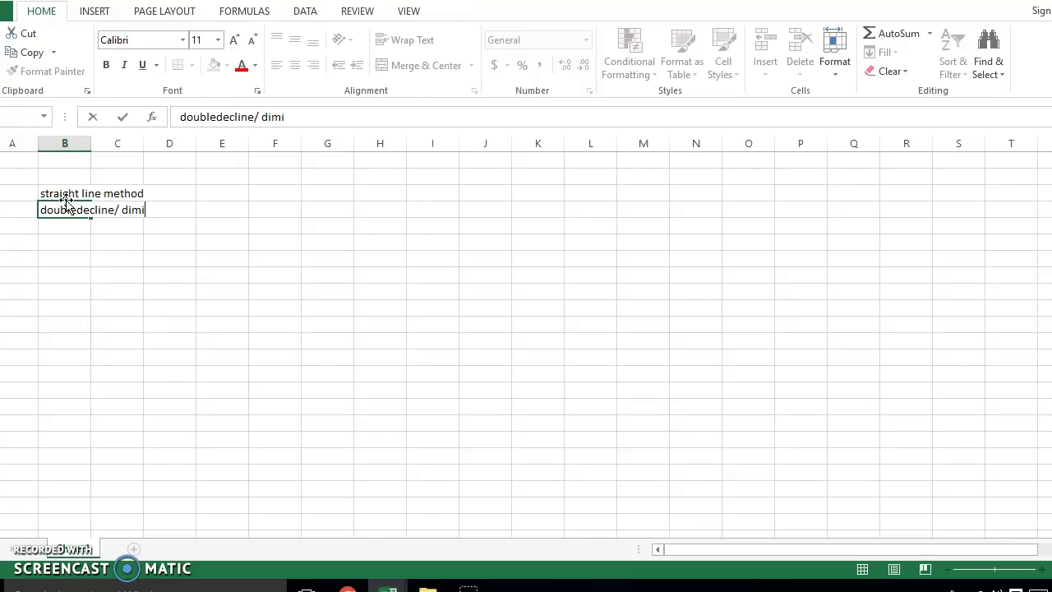
type("ndhing/")
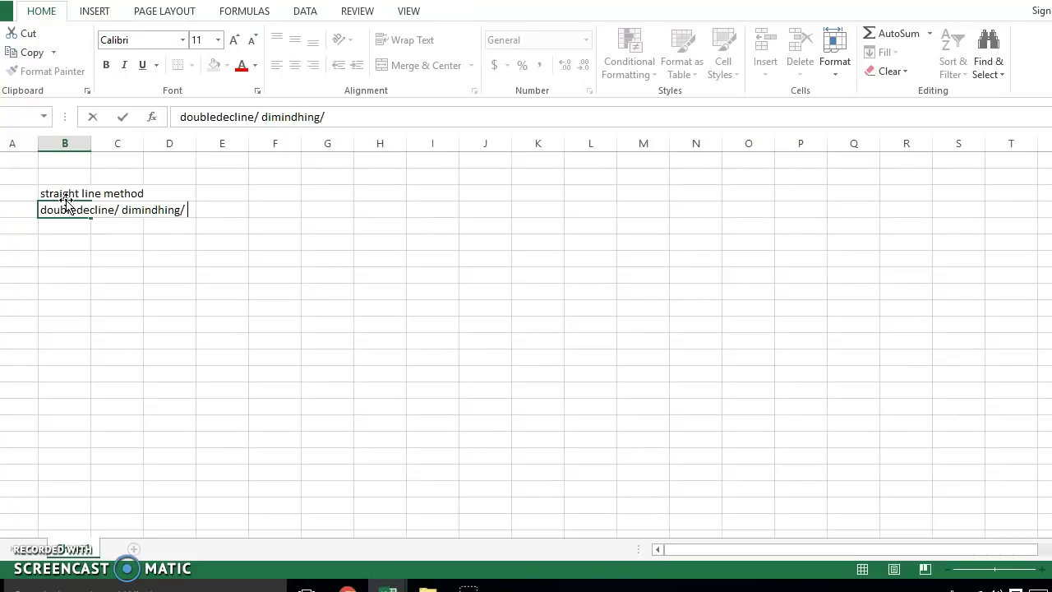
type(" reducing met")
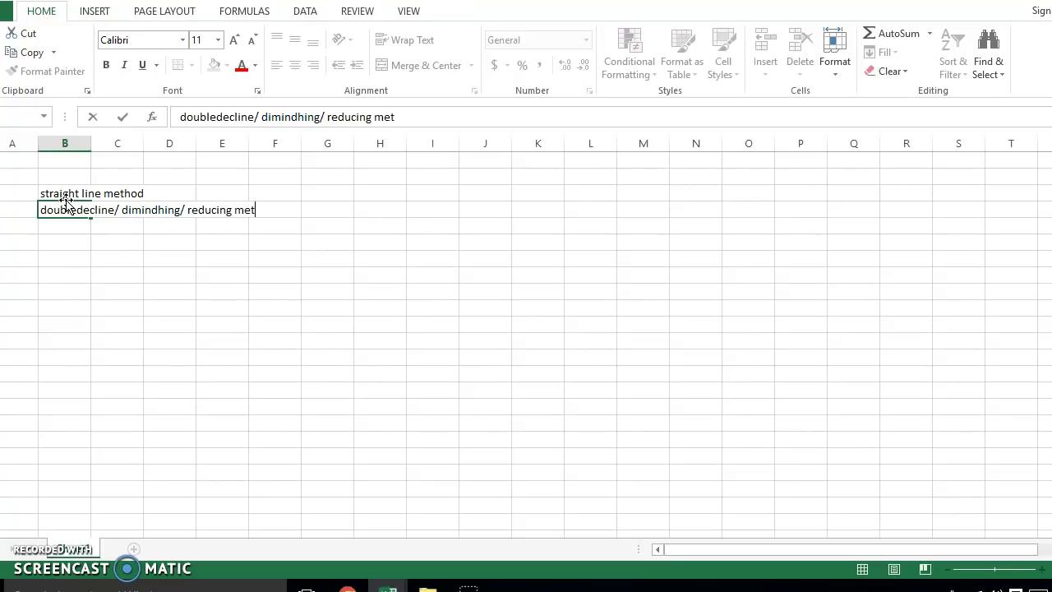
type("hod")
key("Return")
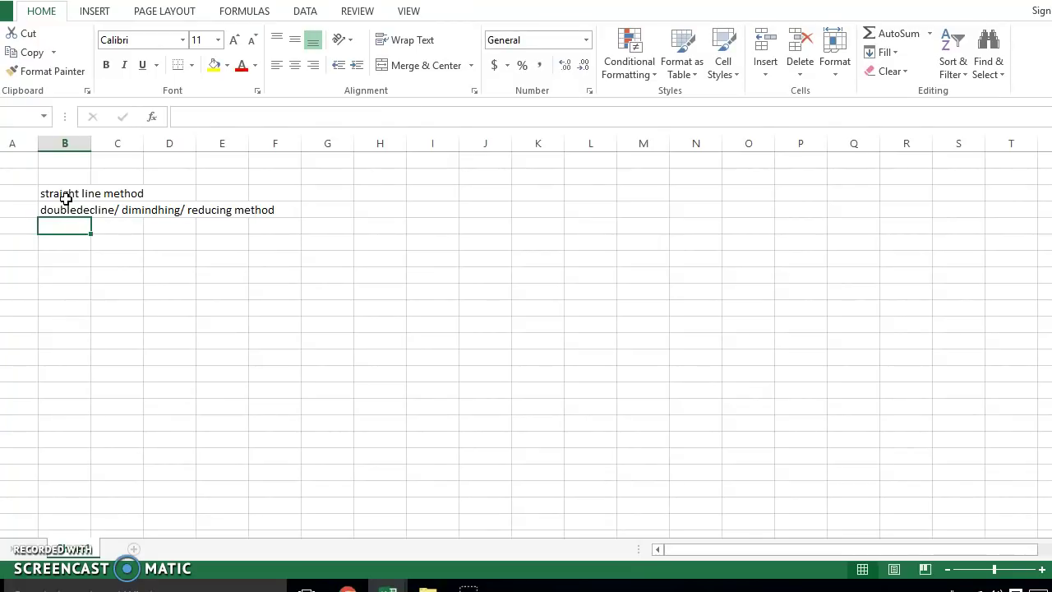
Enter "unit production method" in cell B5 as the third depreciation method in the list
type("unit ")
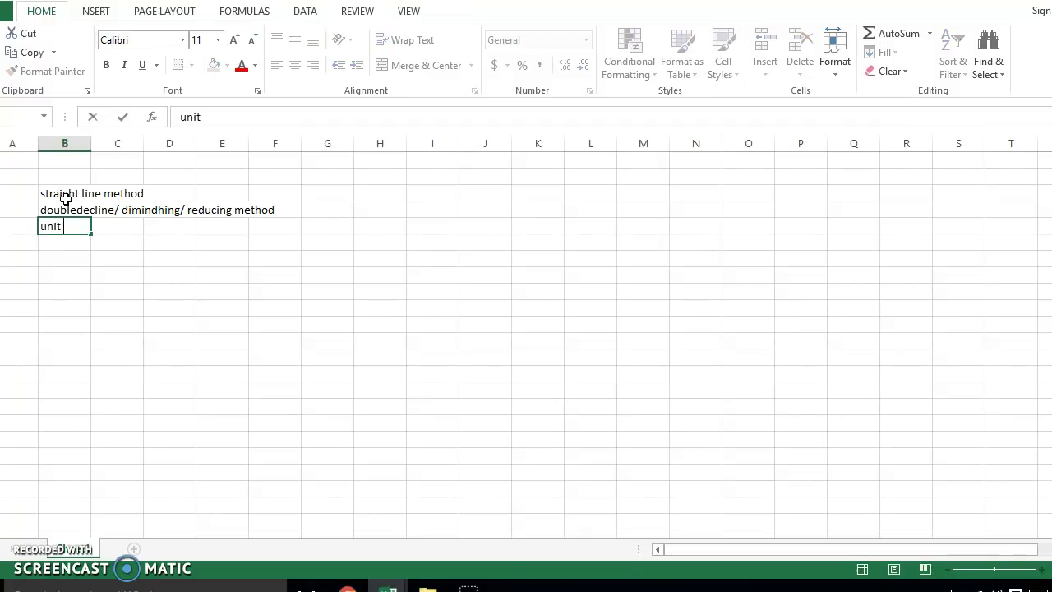
type("production met")
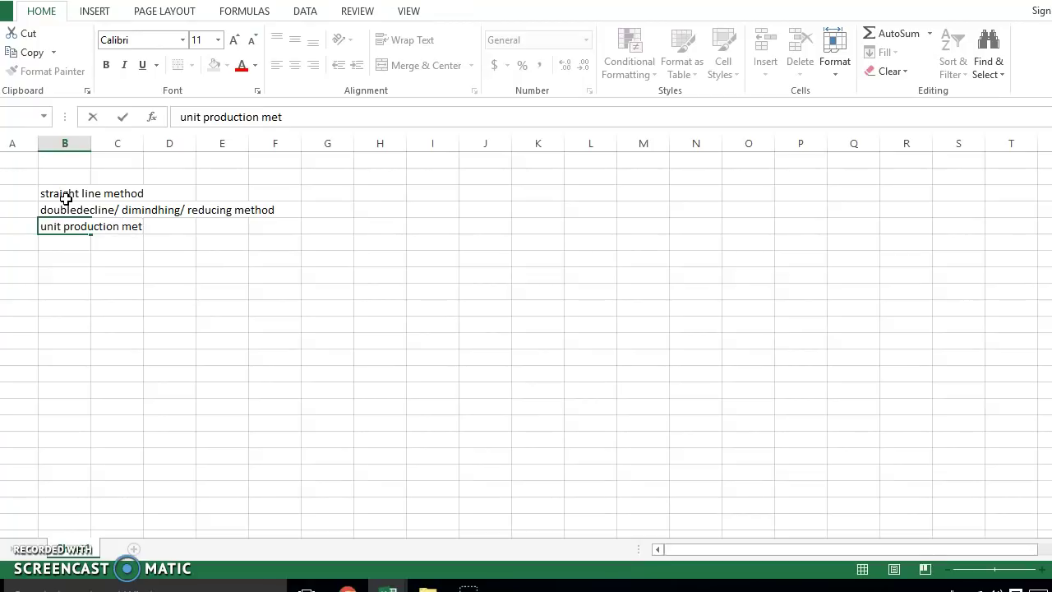
type("hod")
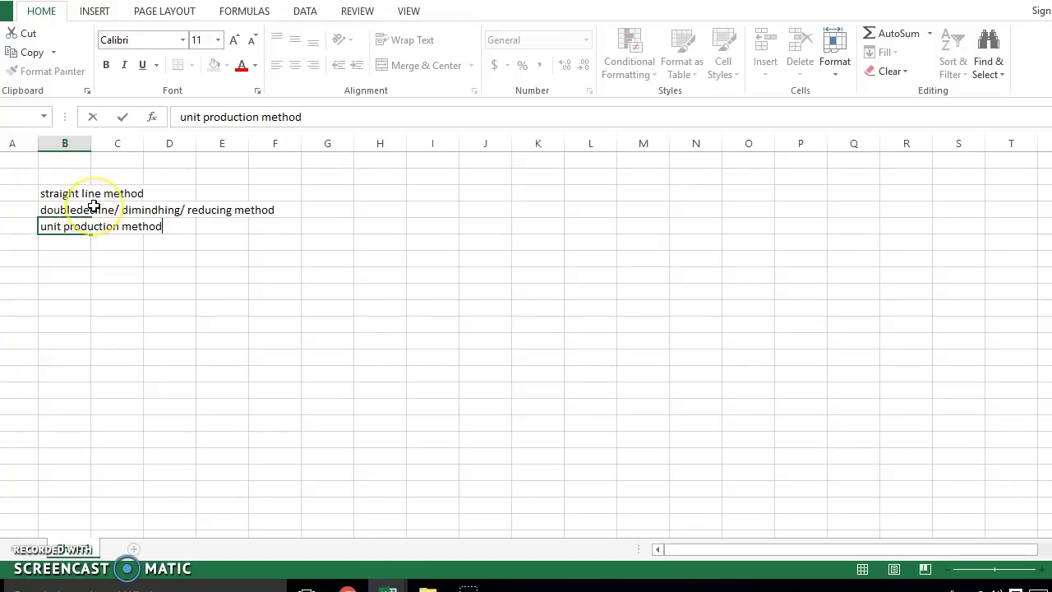
left_click(85, 143)
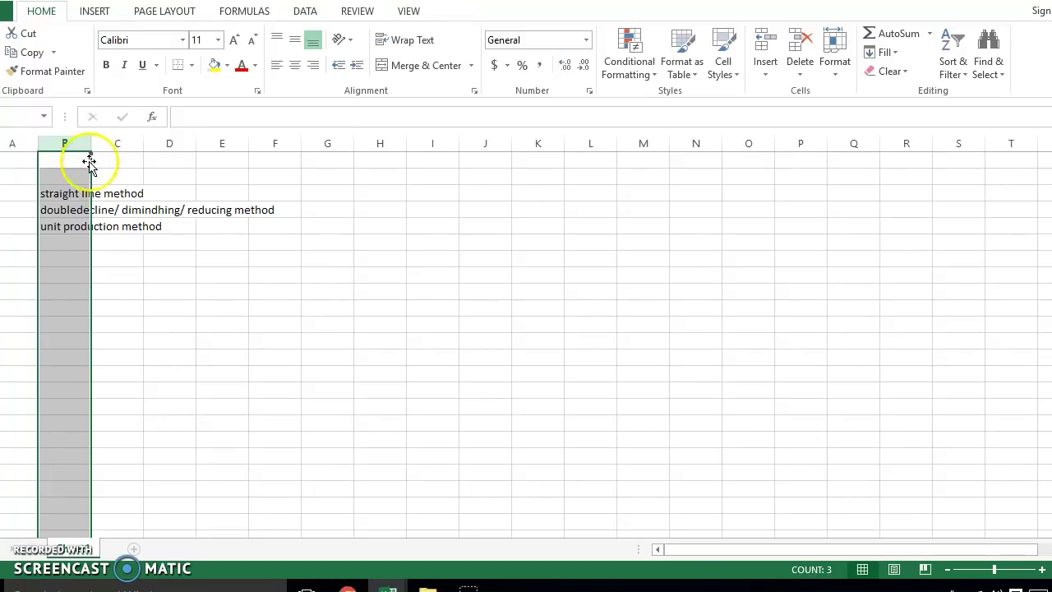
Merge and center the three method names across B3:D3, B4:F4 and B5:F5 respectively
left_click_drag(71, 193, 146, 198)
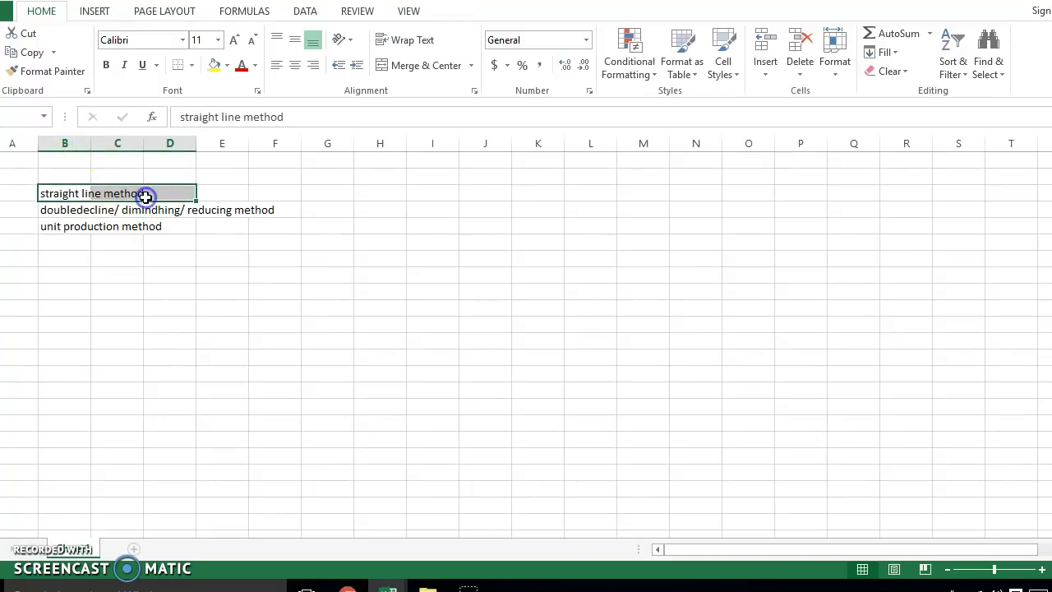
left_click(380, 66)
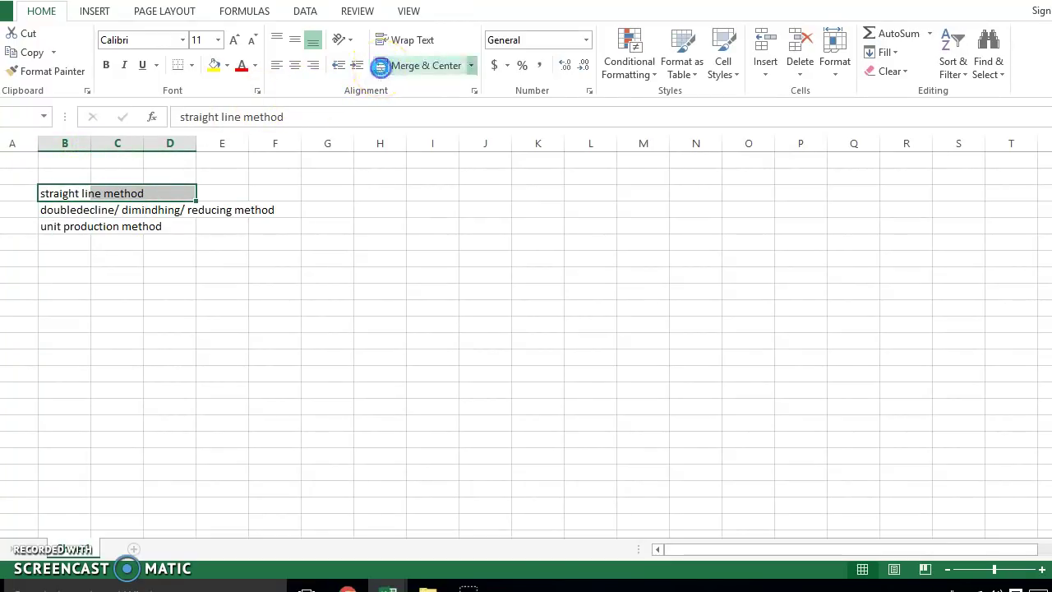
left_click_drag(65, 209, 257, 211)
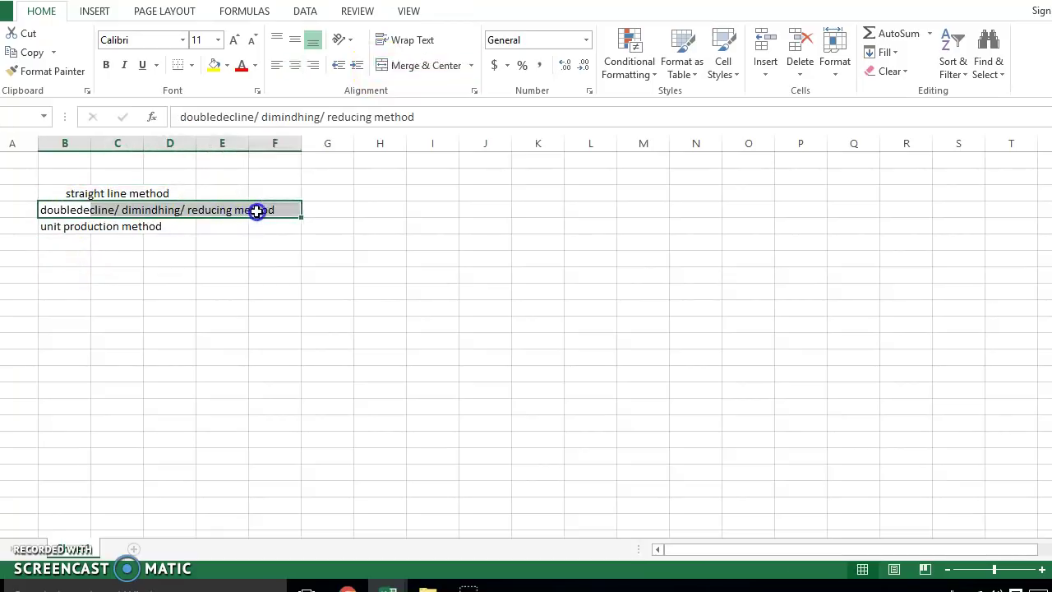
left_click(383, 68)
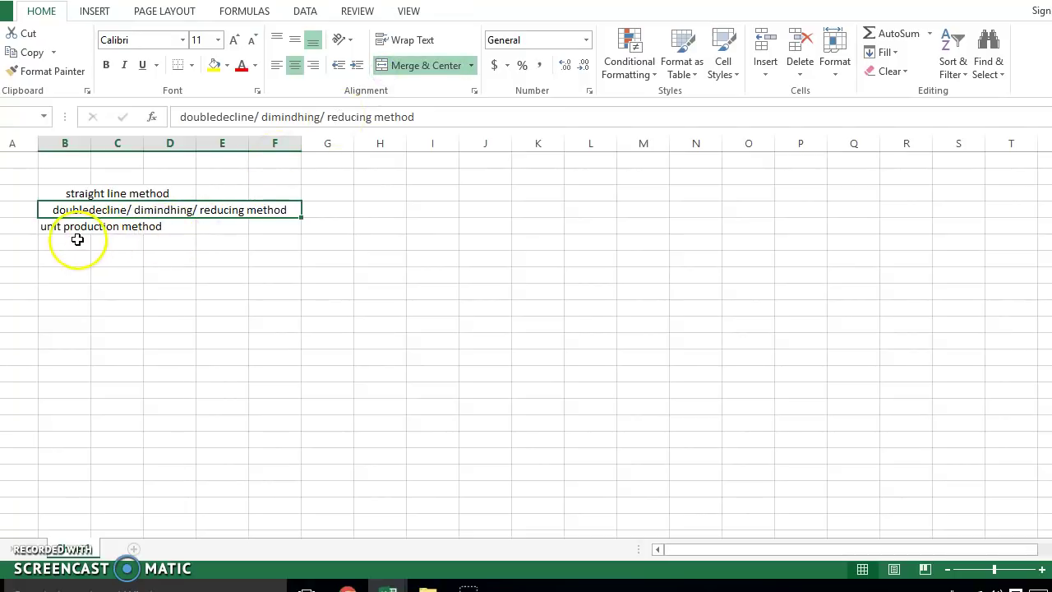
left_click_drag(79, 228, 250, 232)
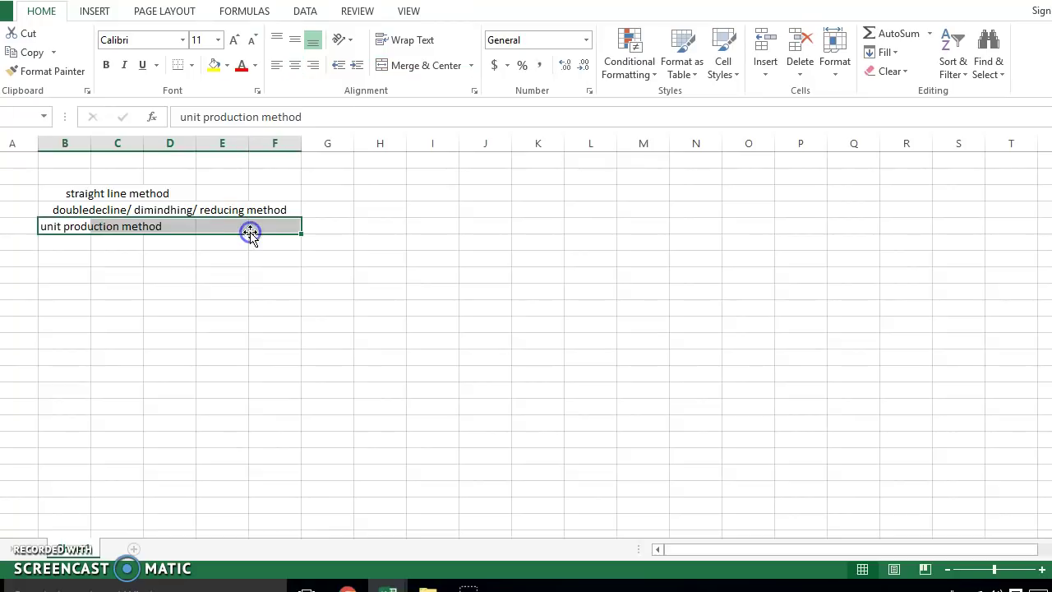
left_click(383, 67)
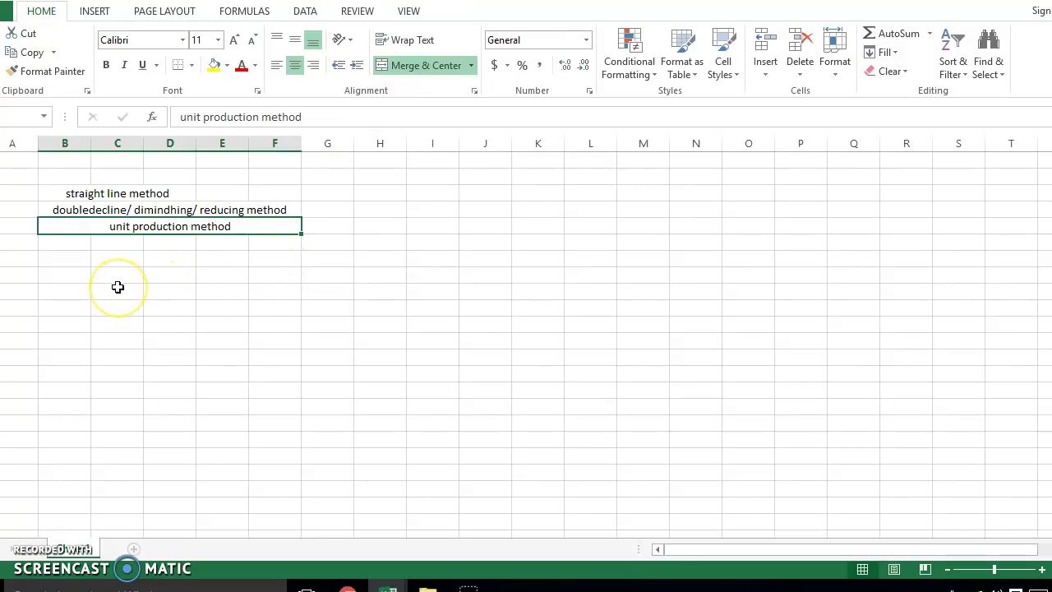
Add a cost row with the label "cost" in B8 and the value 62500 in C8
left_click(80, 278)
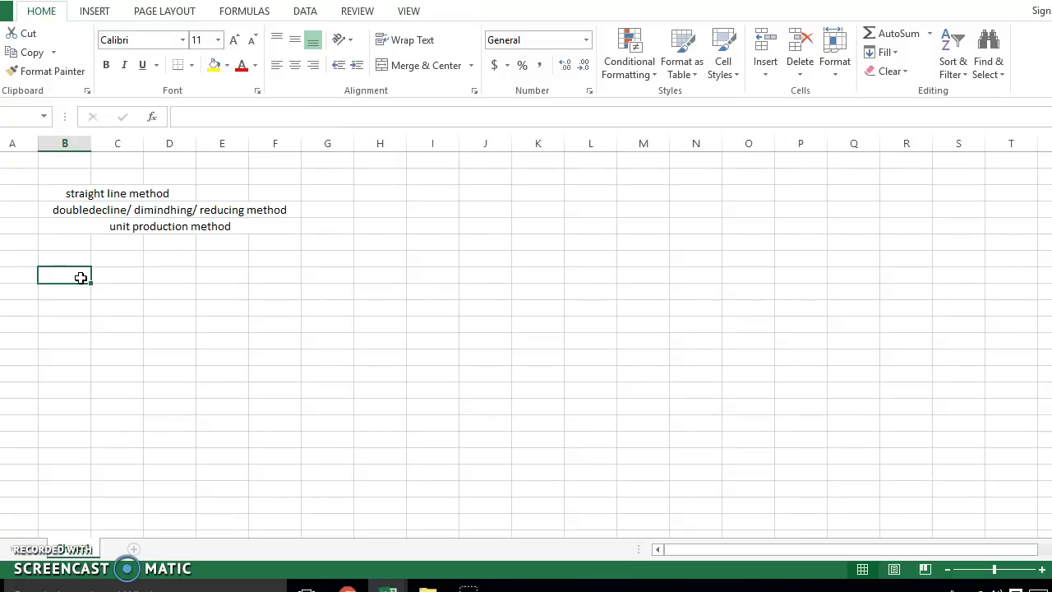
type("cos")
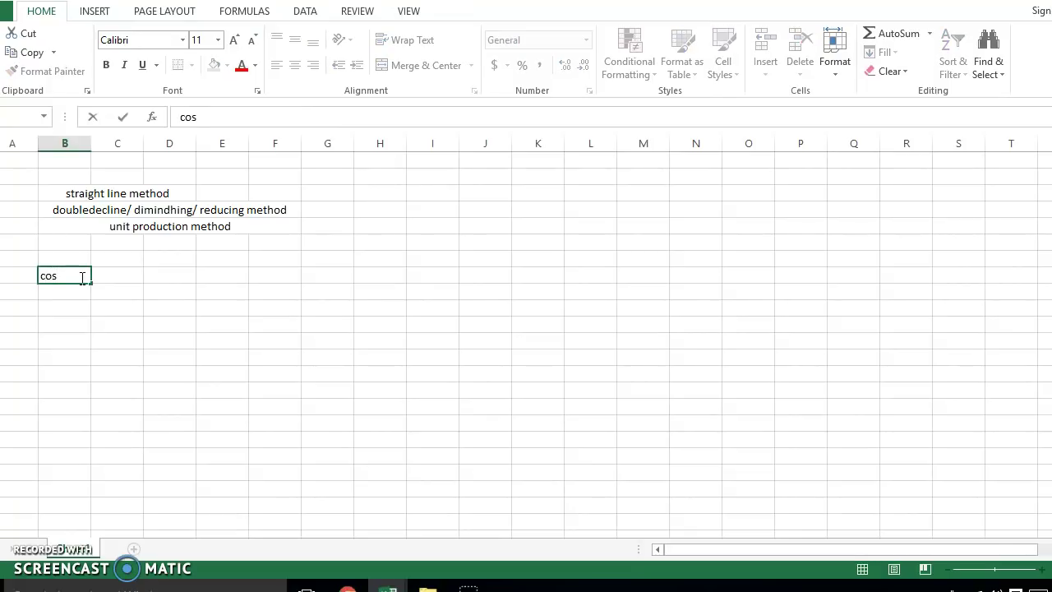
type("t")
key("Tab")
type("6")
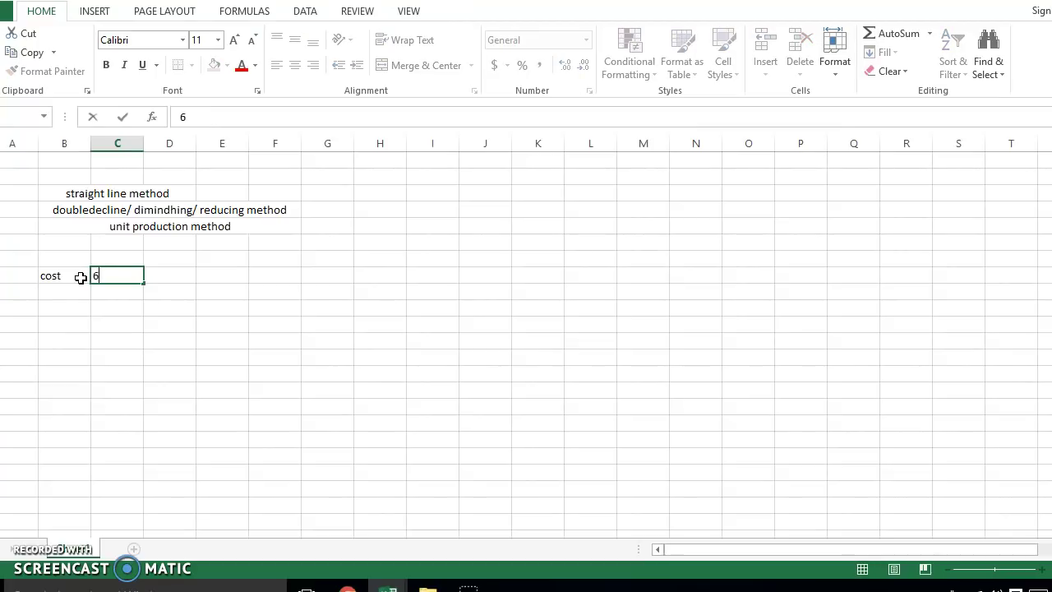
type("2500")
key("Return")
Enter the label "savlage value" in B9 and widen column B to fit it
key("Left")
type("sav")
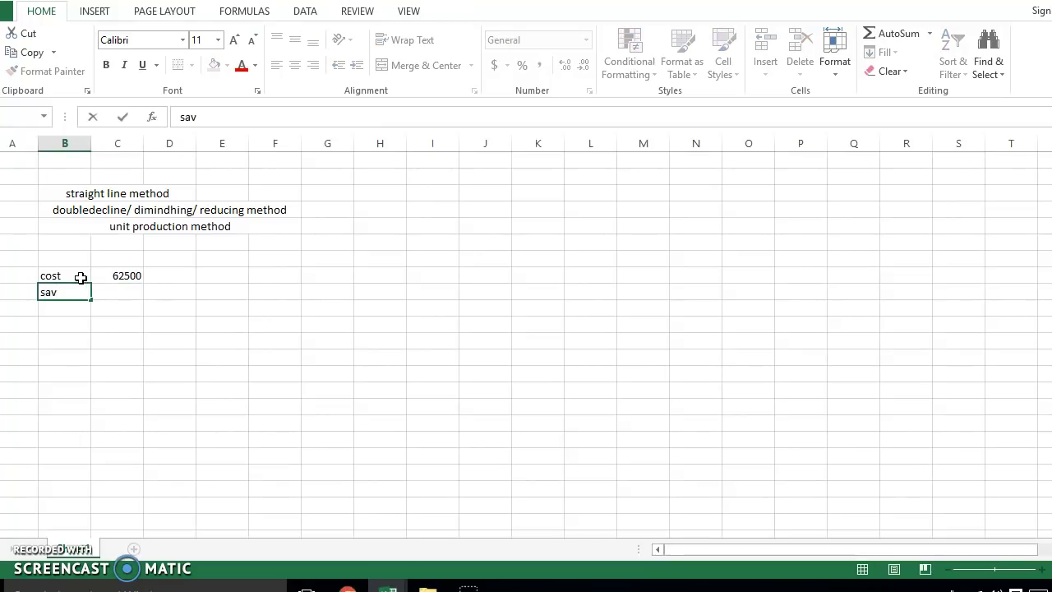
type("lage")
type("value")
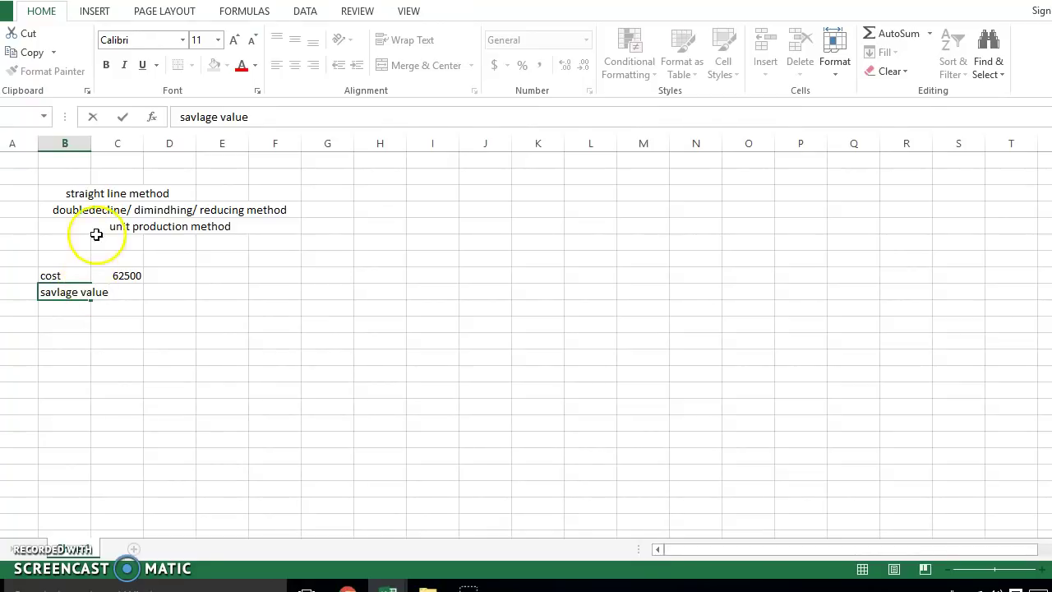
double_click(90, 143)
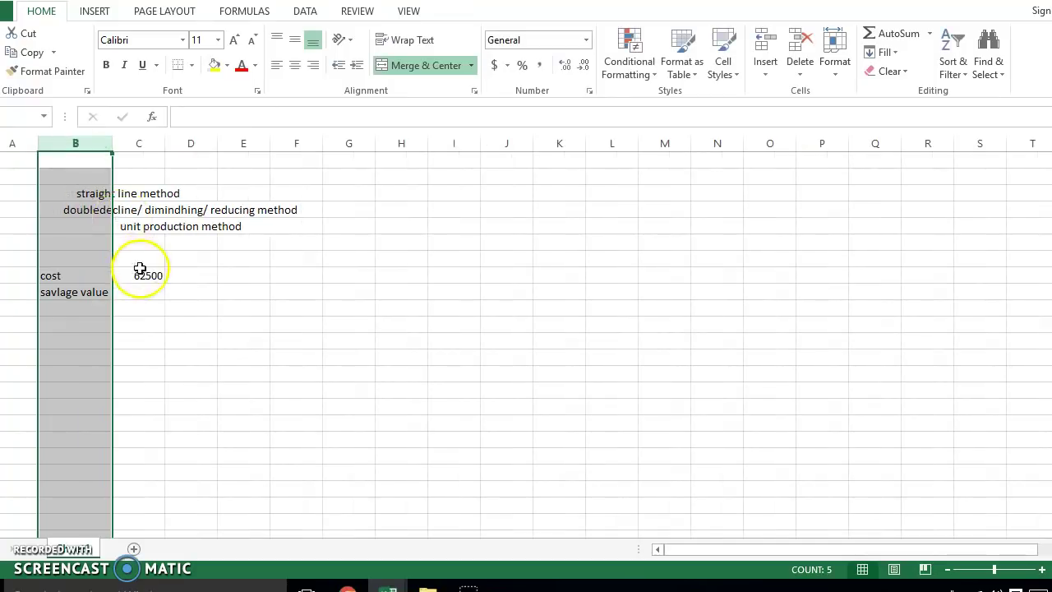
Enter 2500 in C9 as the salvage value
left_click(136, 296)
type("2500")
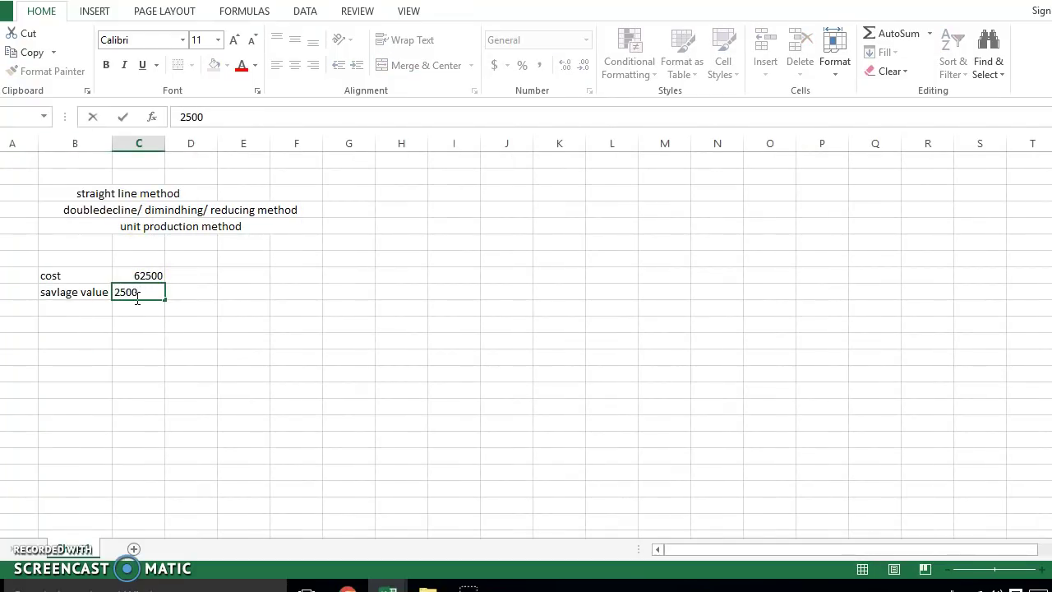
key("Return")
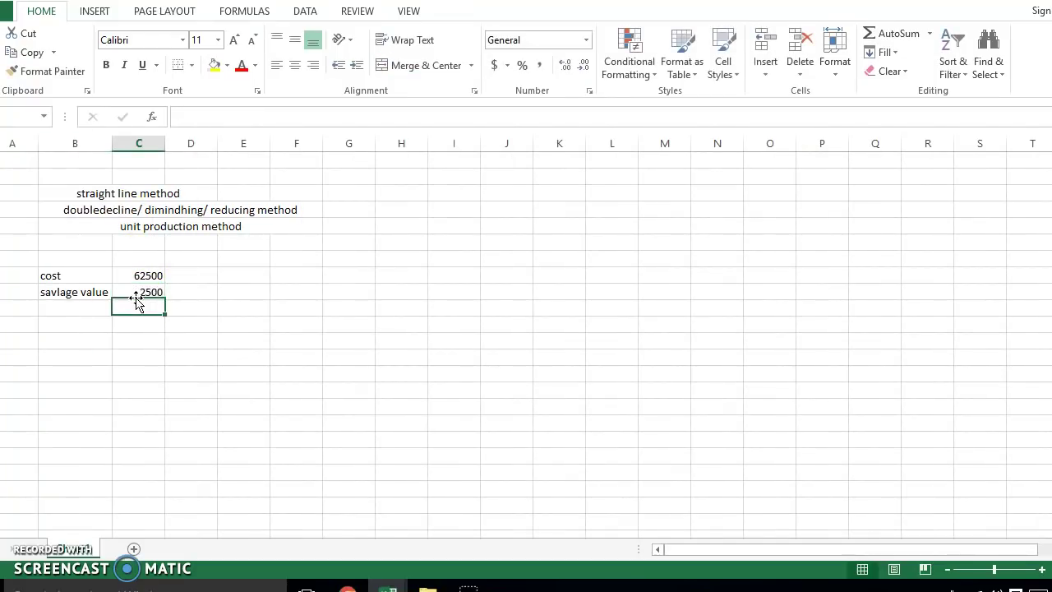
Add a life row with the label "life" in B10 and the value 3 in C10
left_click(70, 313)
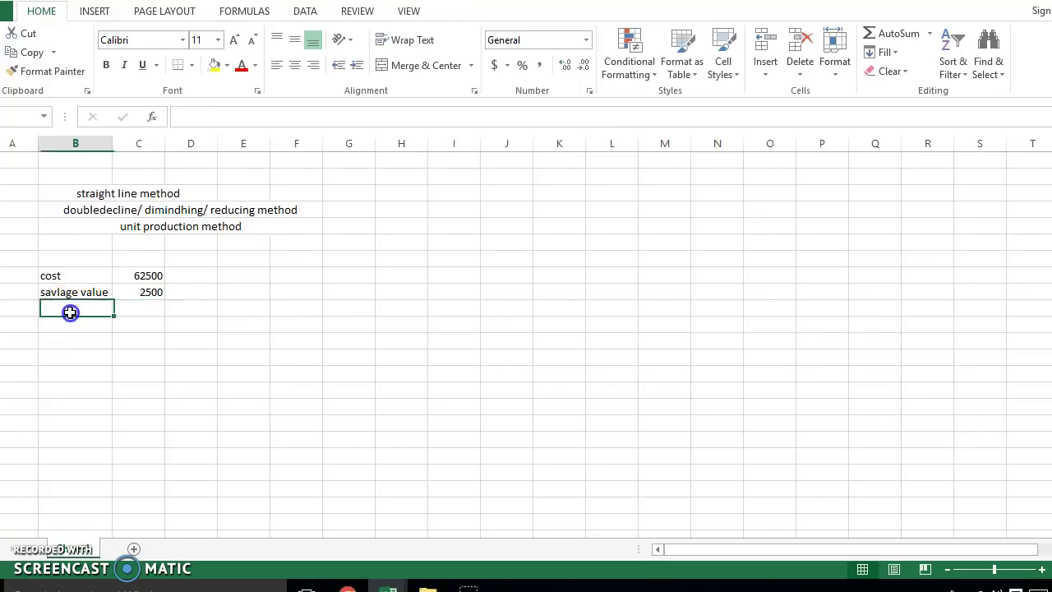
type("life")
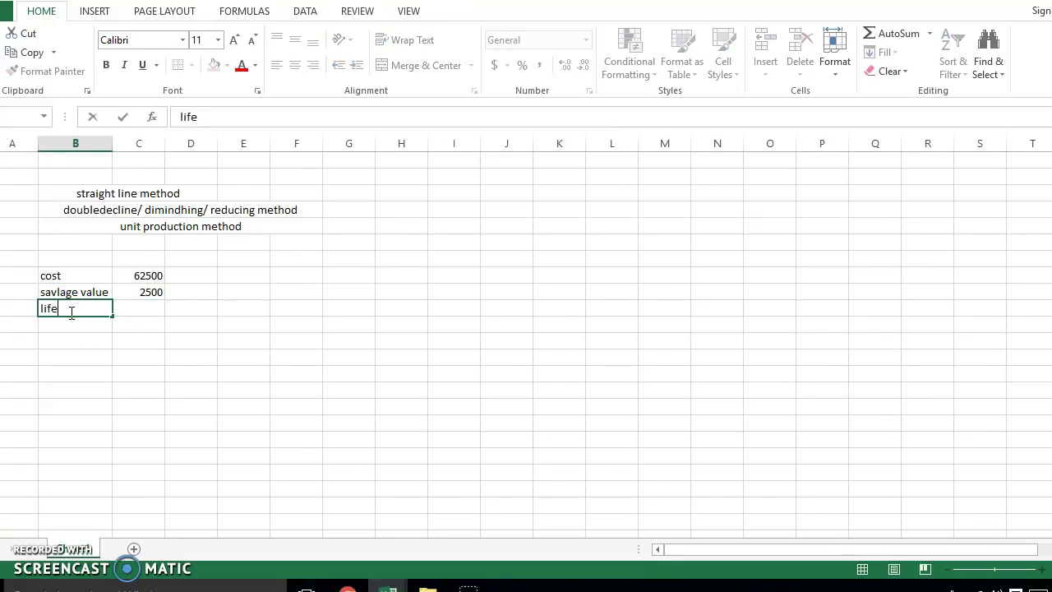
left_click(125, 306)
type("3")
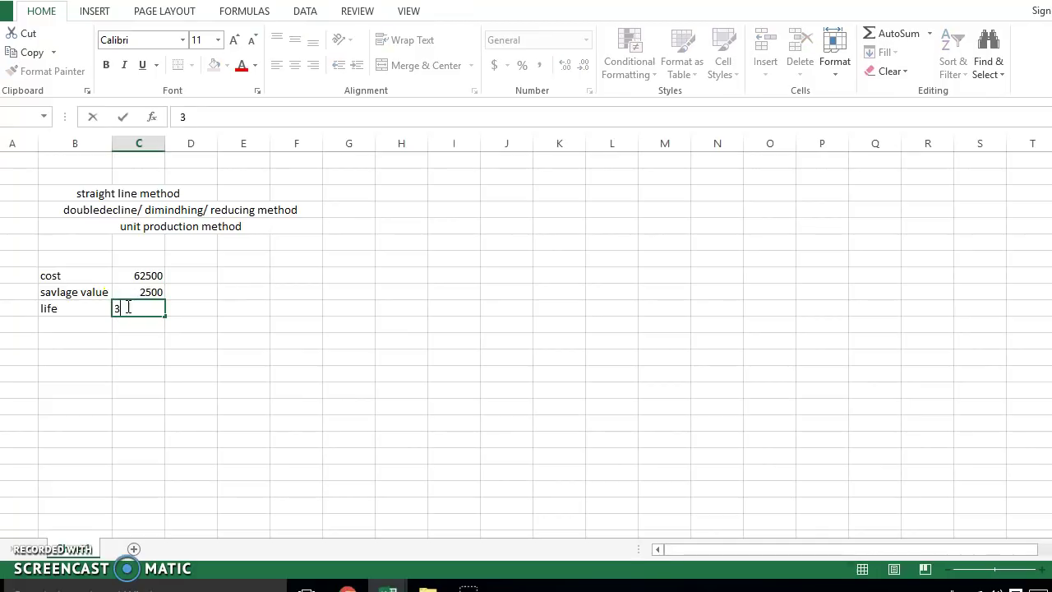
left_click(125, 311)
Enter the table headers "year" in C12 and "computation" in D12, and widen column D to fit its header
left_click(113, 343)
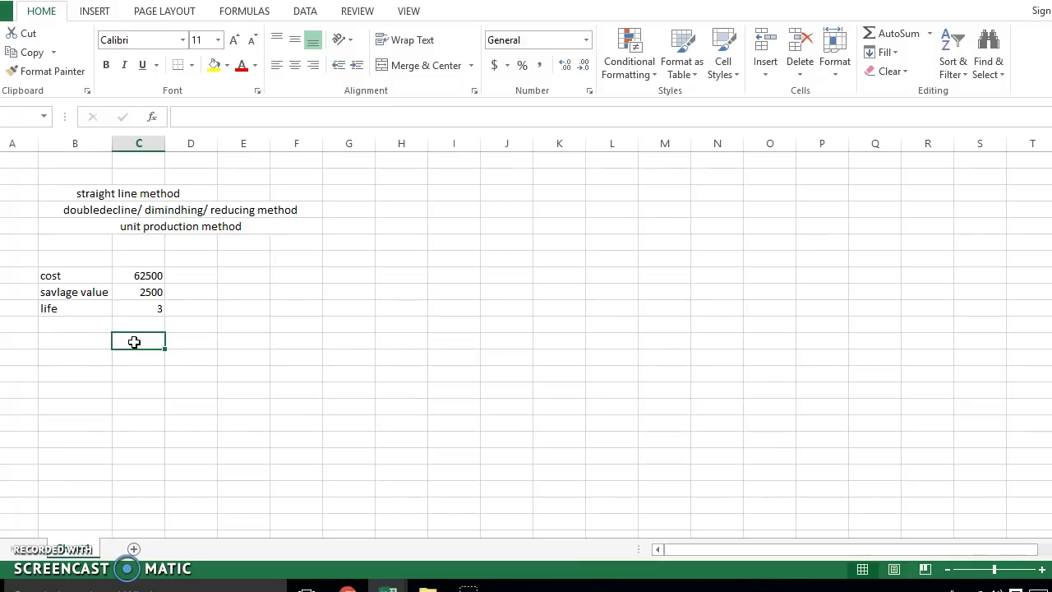
type("year")
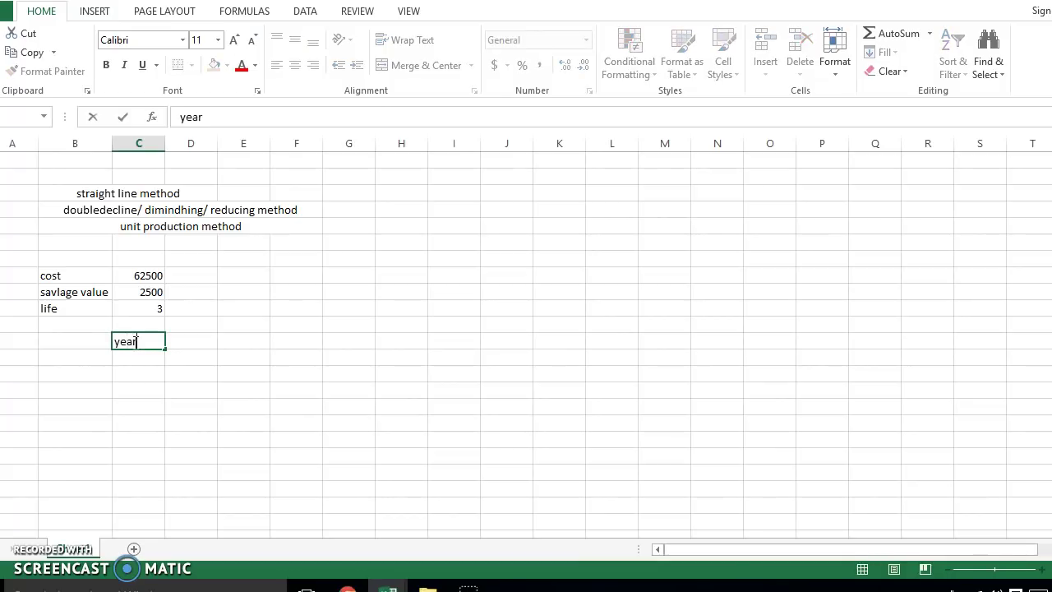
left_click(187, 338)
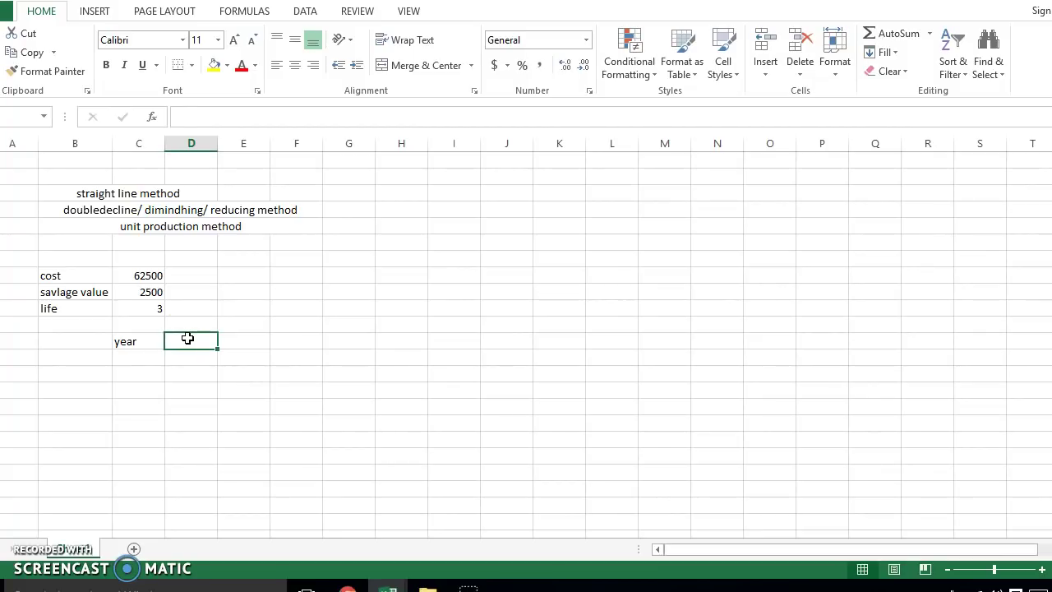
type("computation")
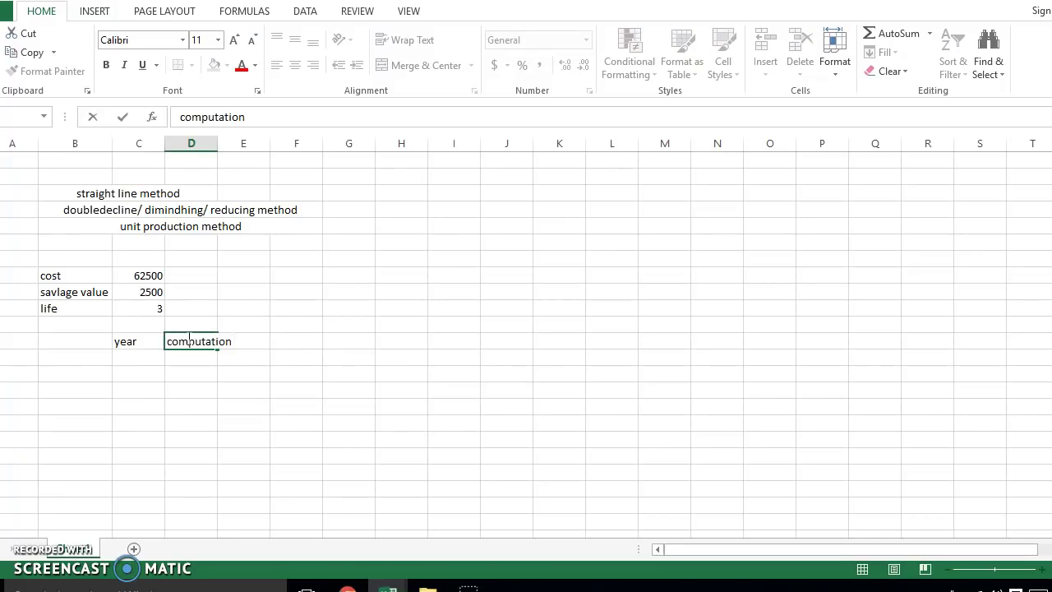
left_click_drag(202, 146, 237, 268)
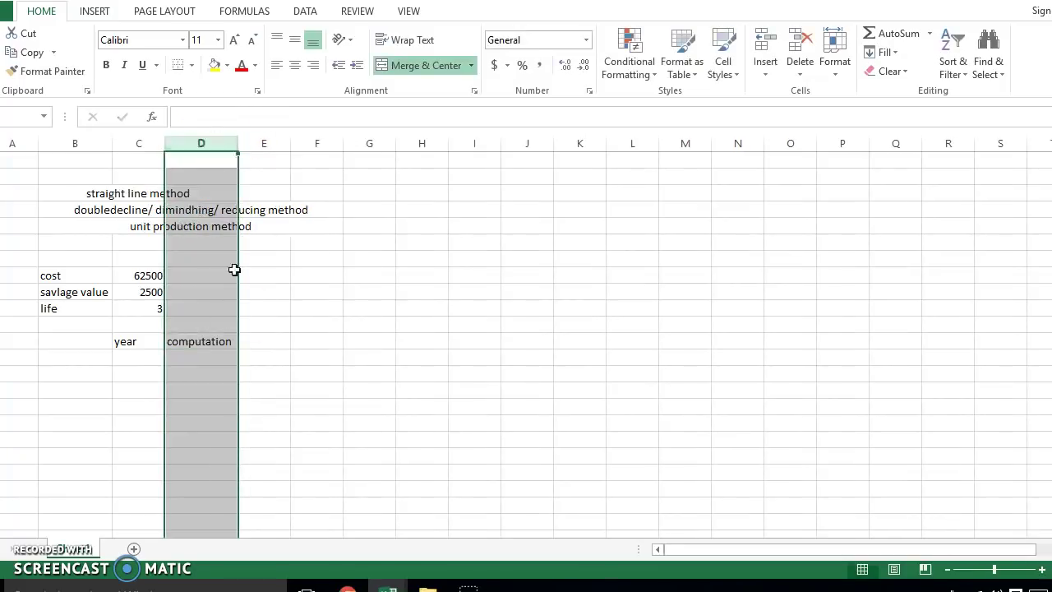
Enter the header "deprecitaion expense" in E12 and widen column E to fit it
left_click(258, 341)
type("depreci")
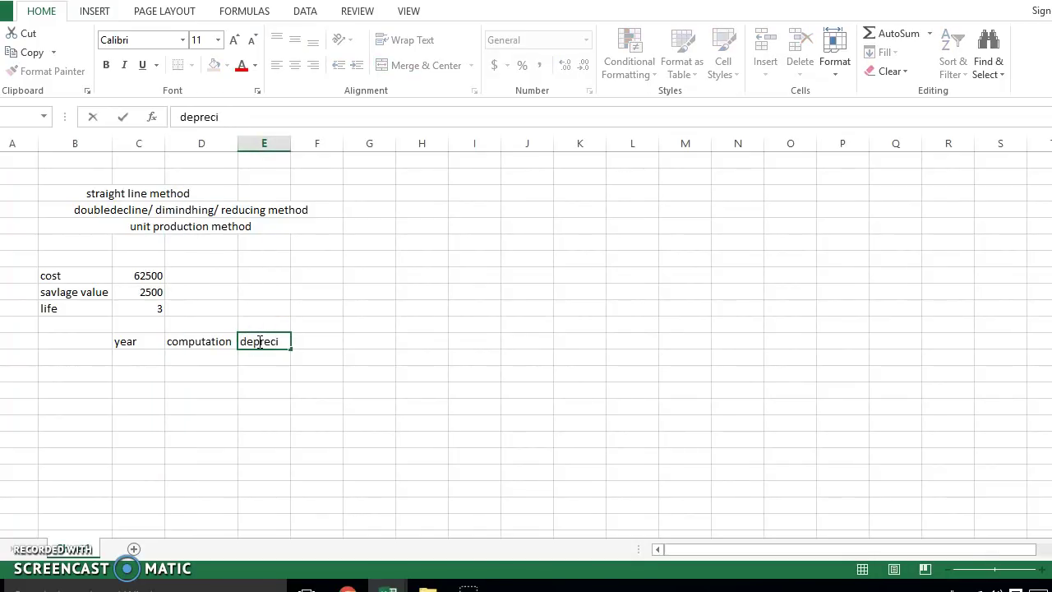
type("taion expense")
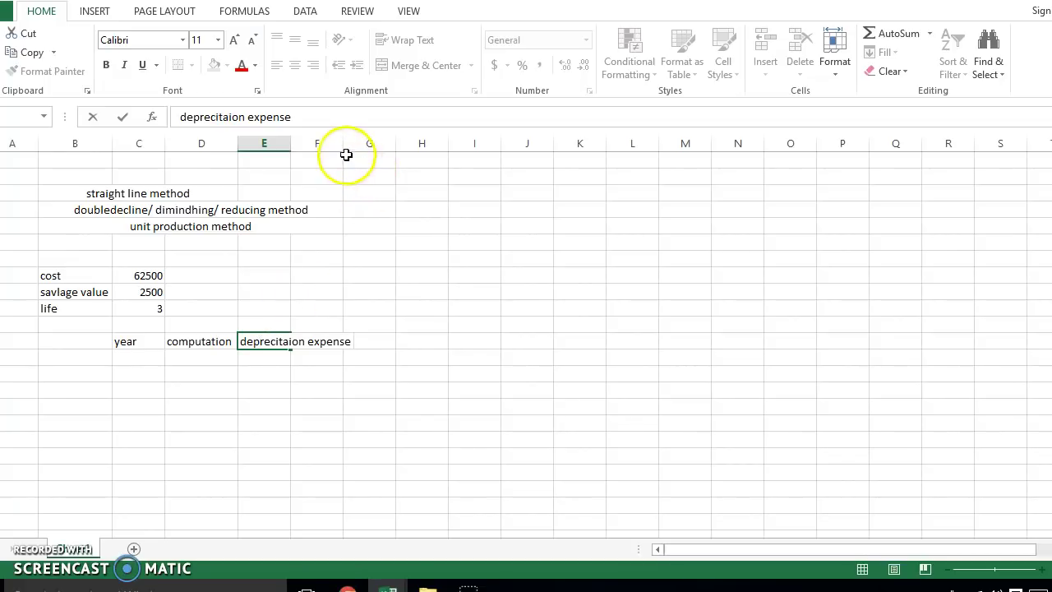
scroll(345, 155, "down", 1)
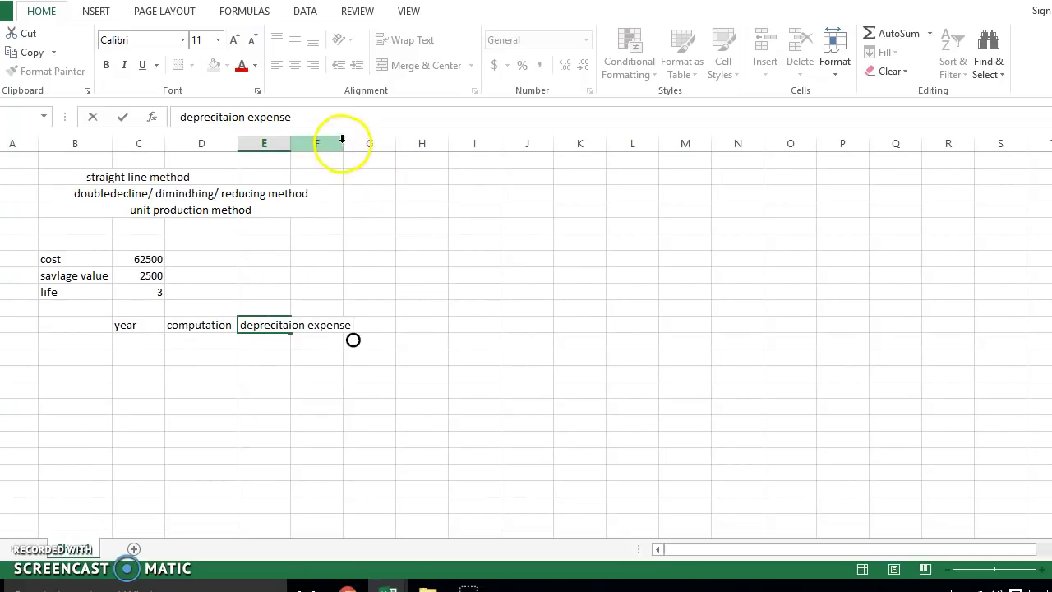
left_click(341, 143)
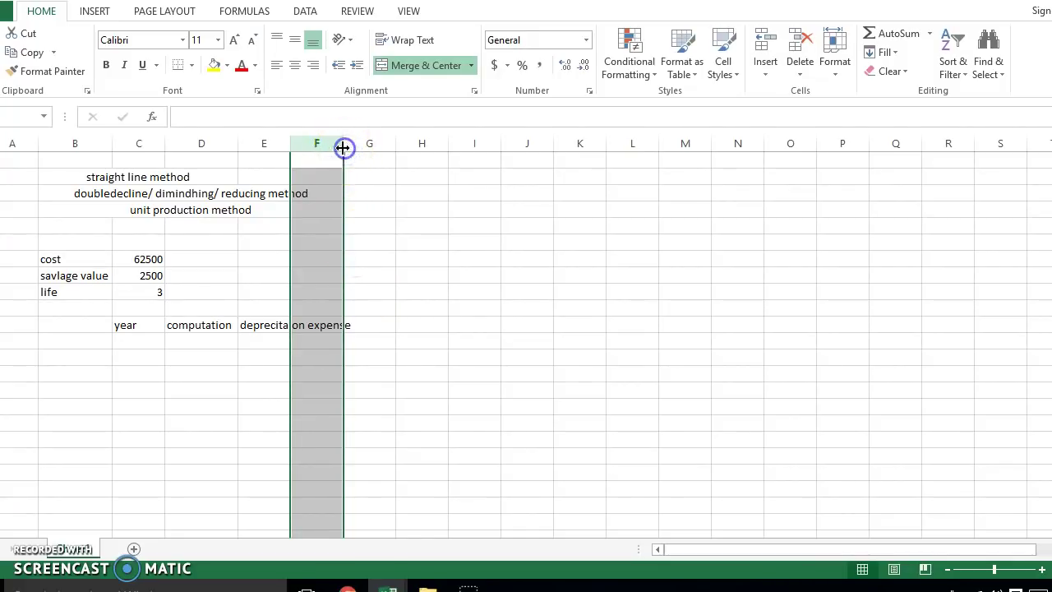
left_click(403, 372)
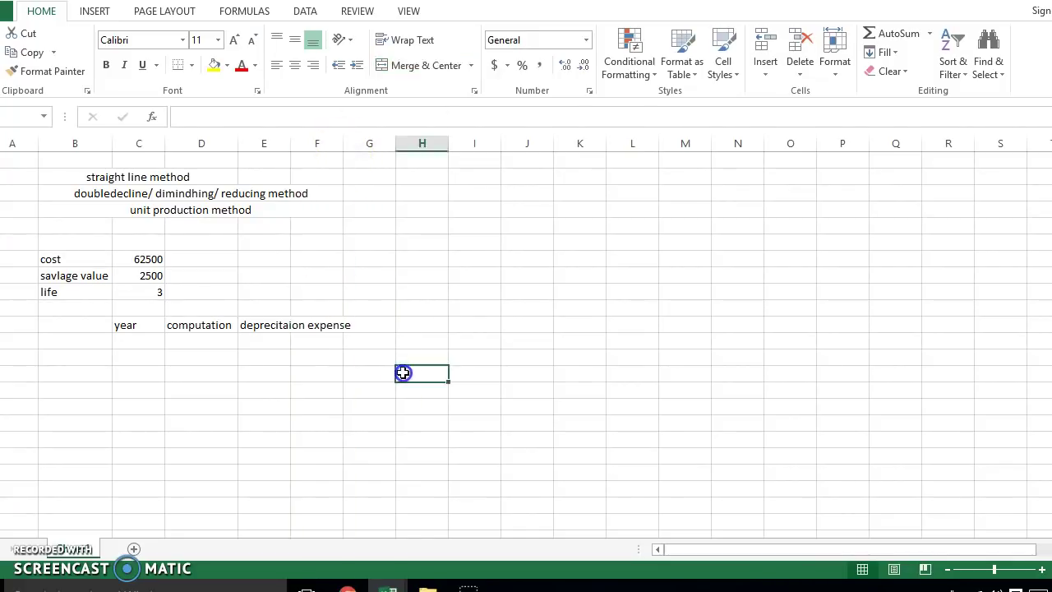
double_click(291, 142)
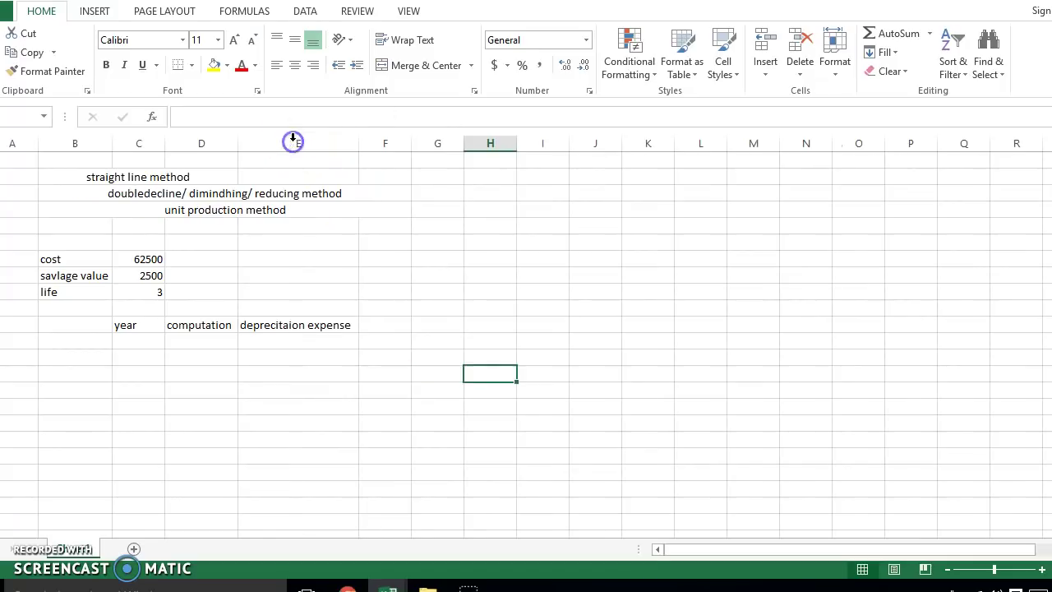
Enter the header "accumulated depereciation" in F12 and widen column F to fit it
left_click(373, 321)
type("cc")
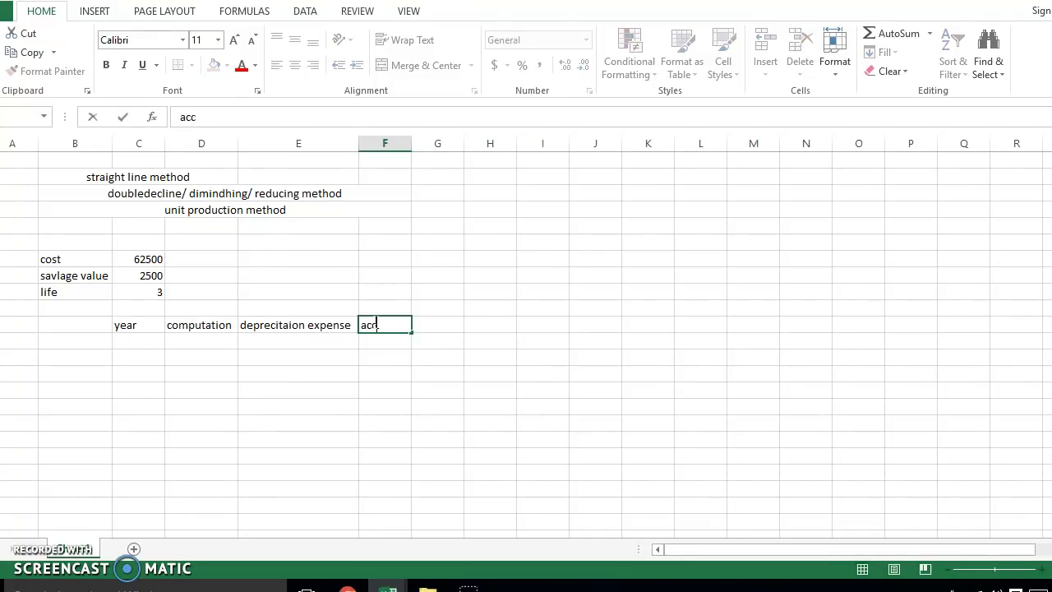
type("umulated depereciation")
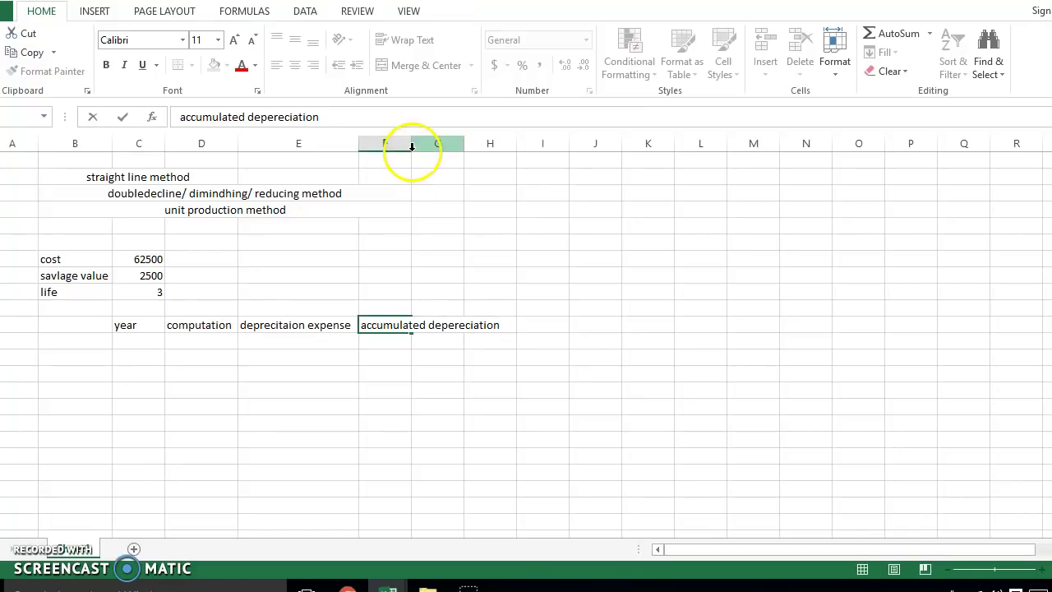
left_click(418, 191)
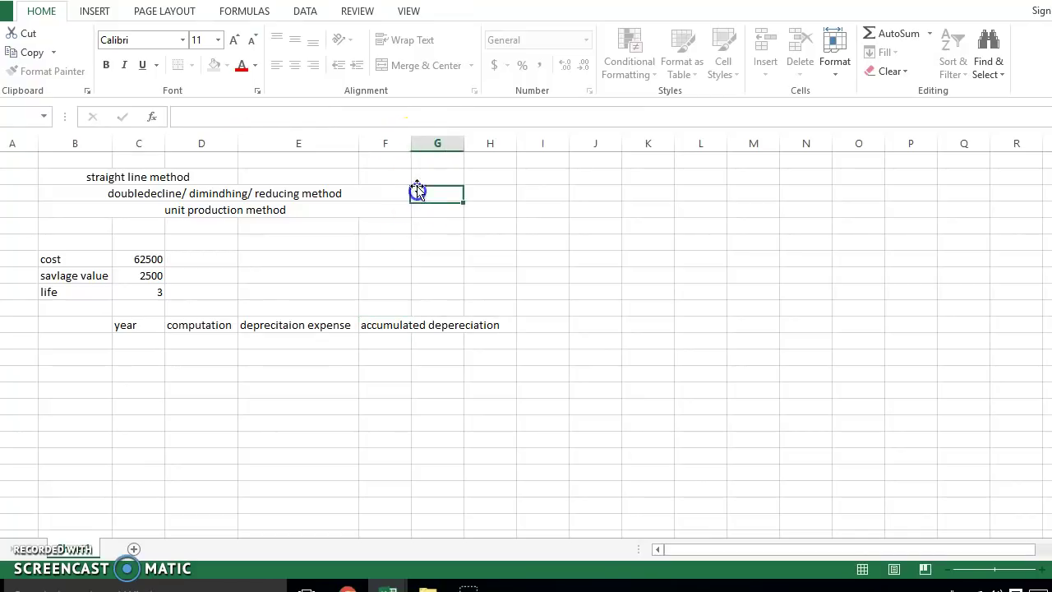
double_click(410, 147)
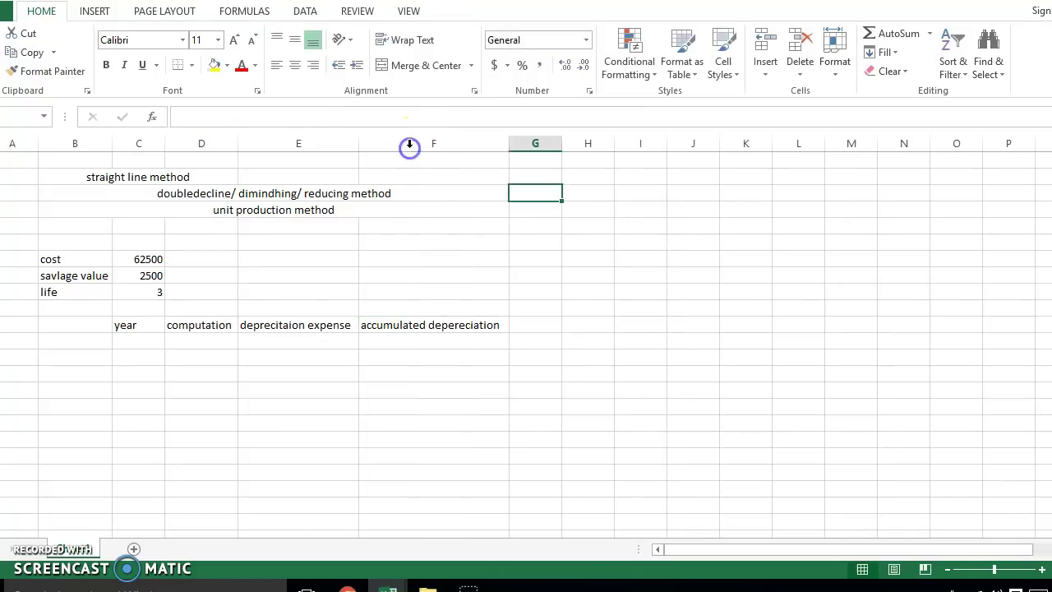
Enter the header "book value" in G12 and the first year number, 1, in C14
left_click(521, 327)
type("book v")
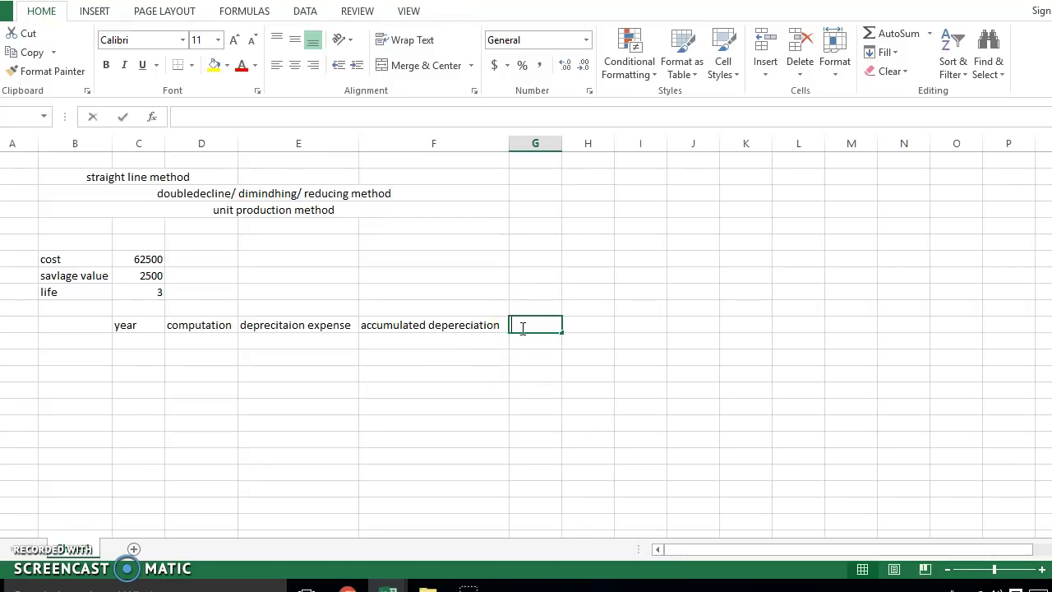
type("alue")
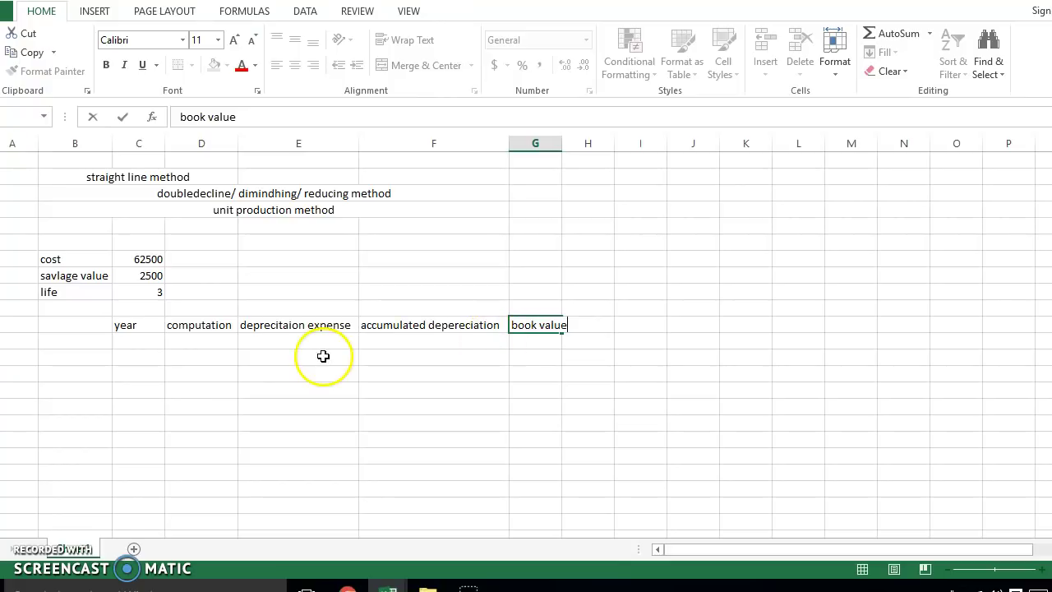
left_click(144, 356)
type("1")
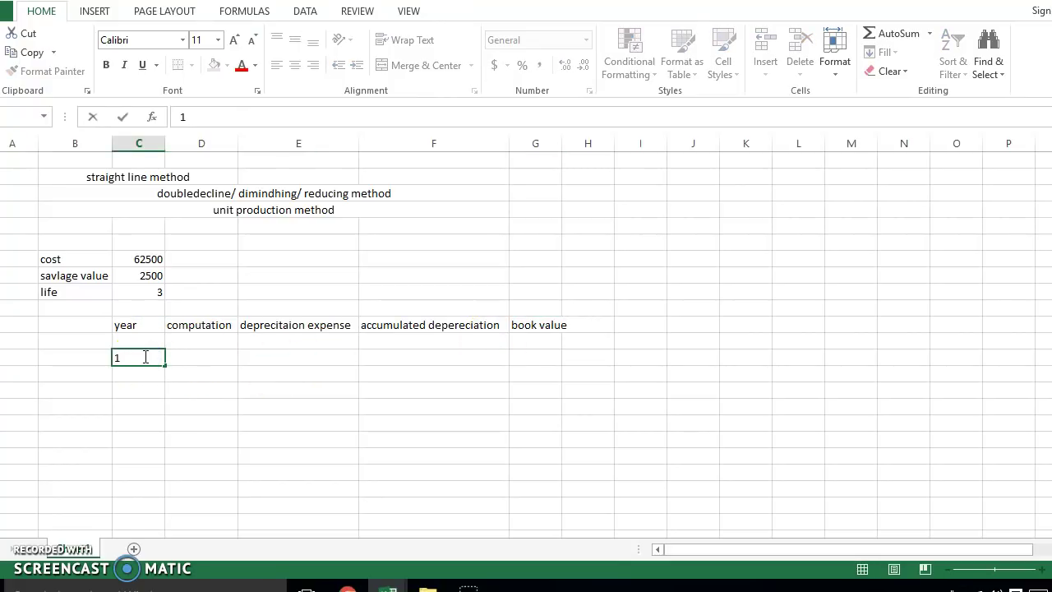
left_click(194, 359)
left_click(194, 359)
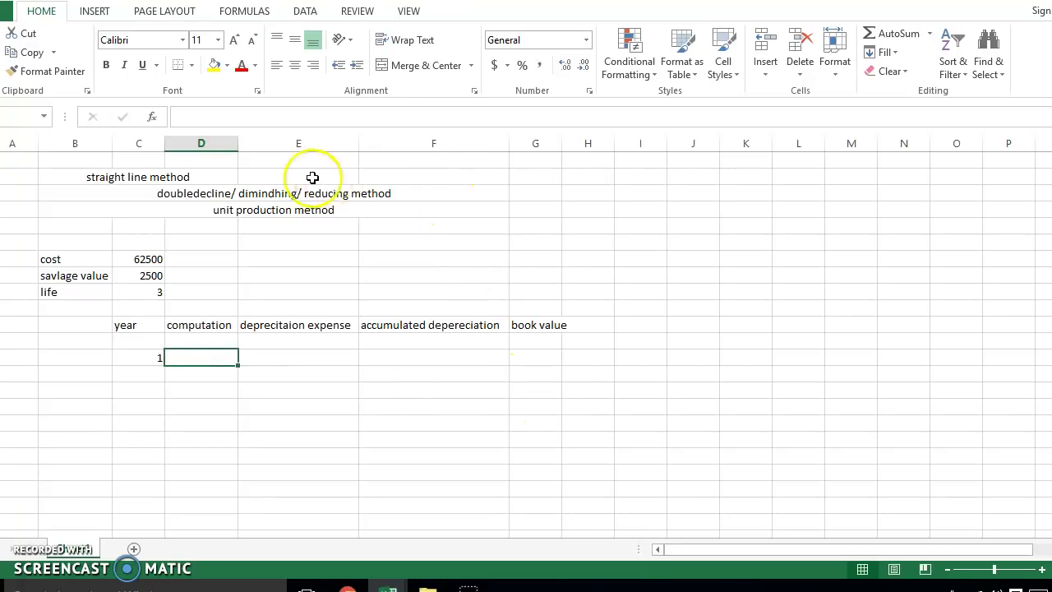
Merge and center E3:H3 beside the straight line method and enter the text "cost - salvage value * 1/ life" there
left_click_drag(328, 177, 584, 181)
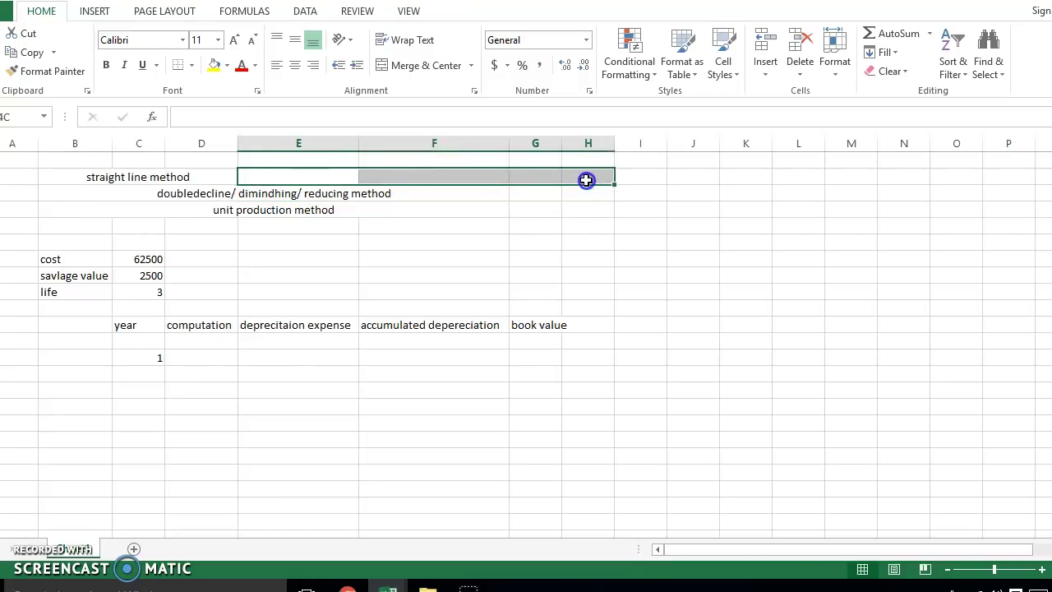
left_click(419, 71)
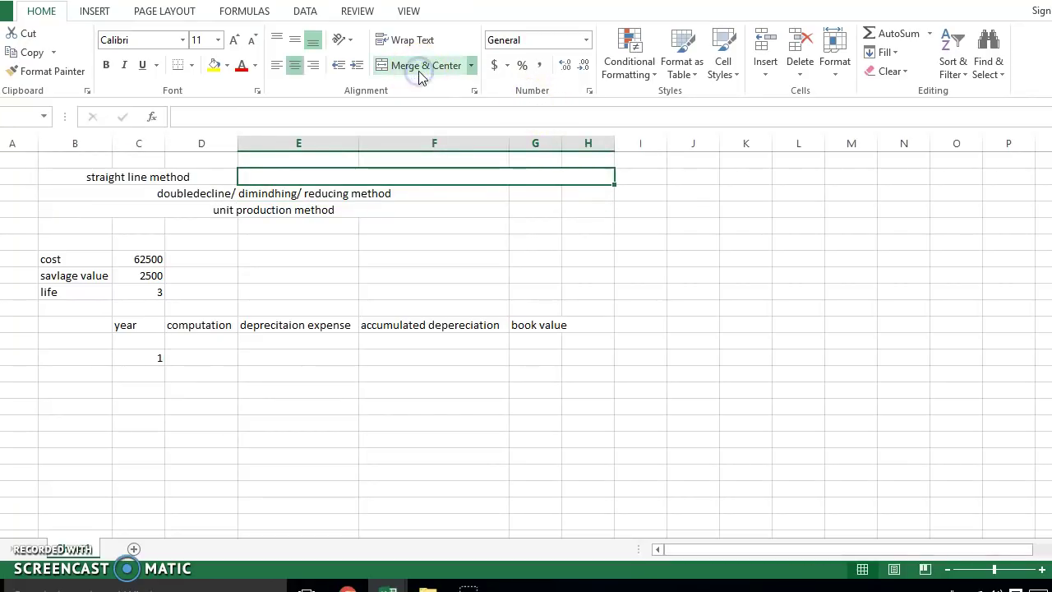
double_click(327, 178)
type("cost")
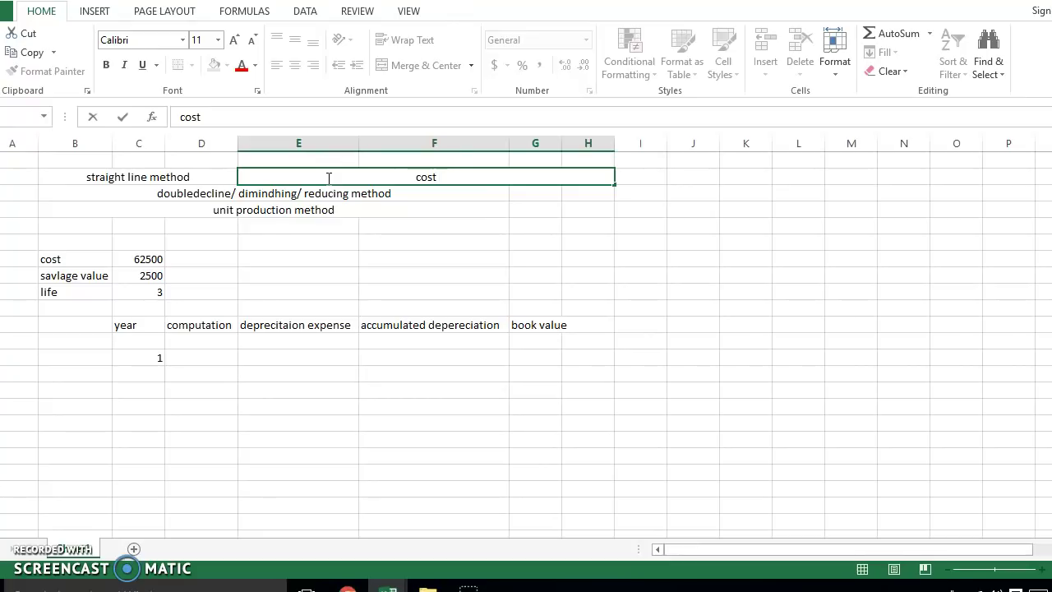
type(" - salva")
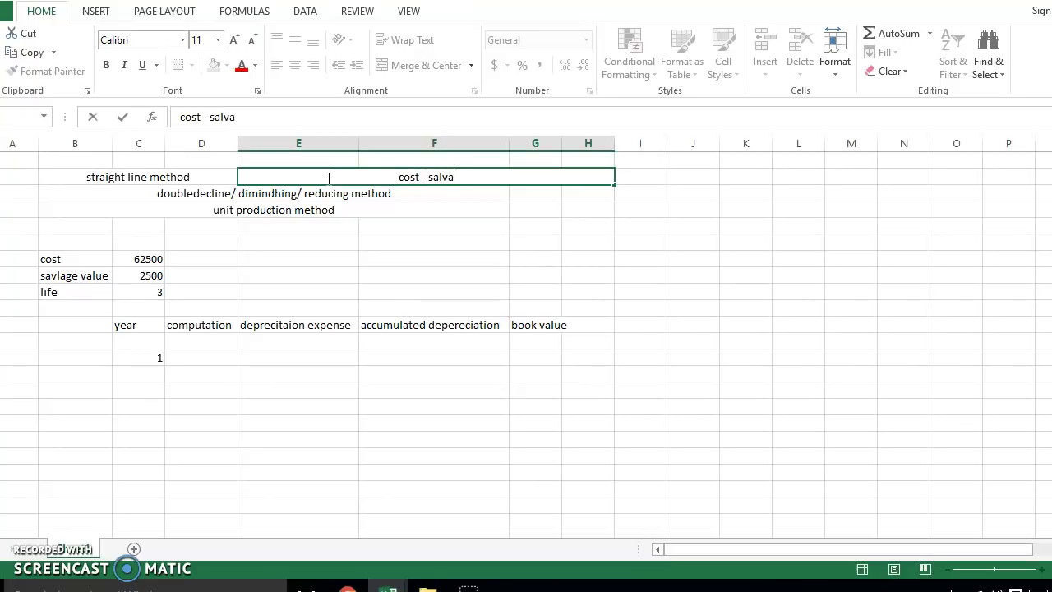
type("ge value")
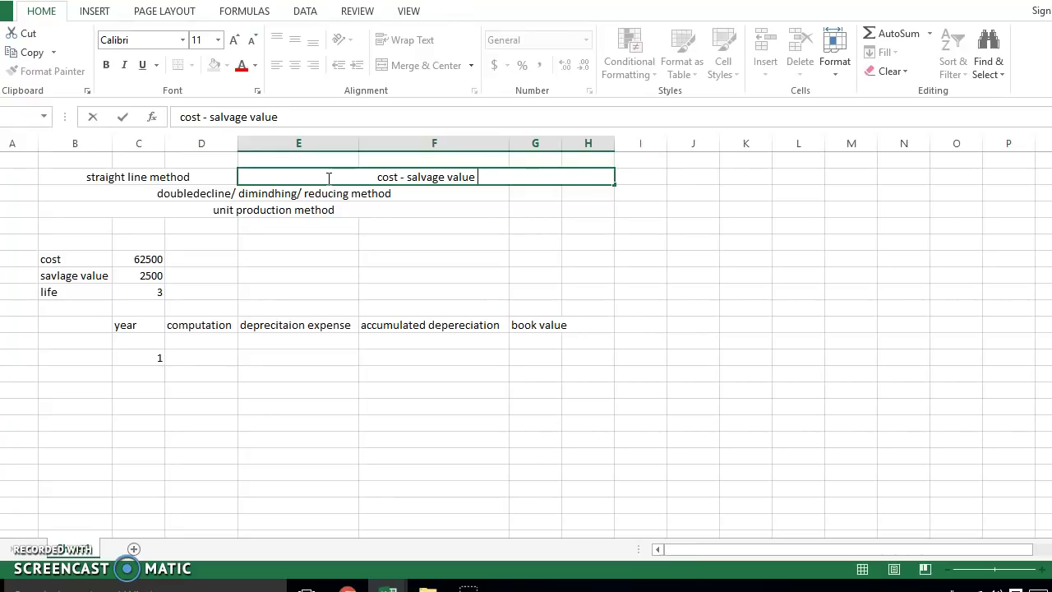
type(" *")
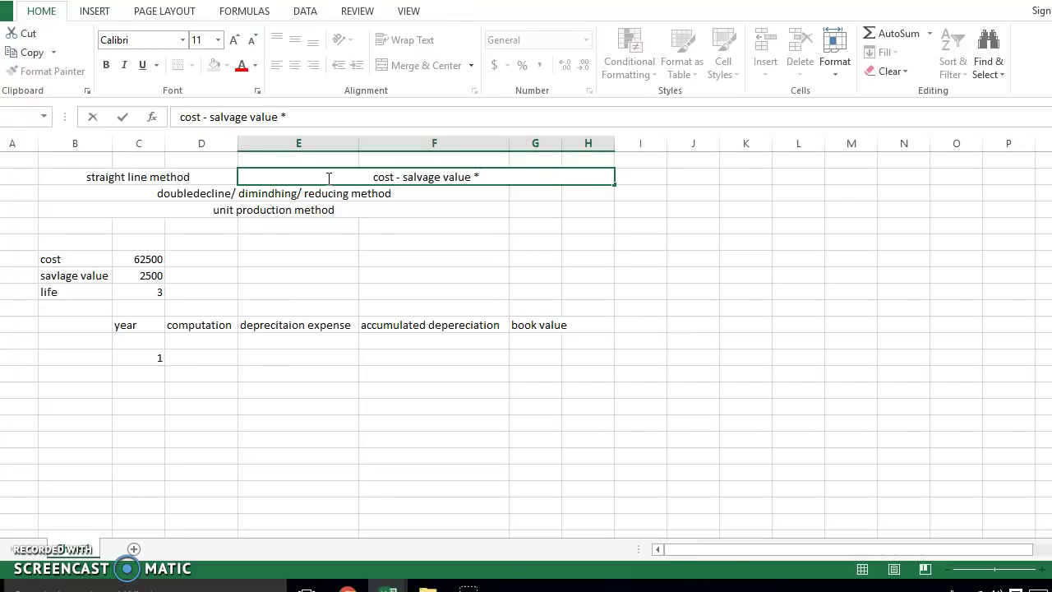
type(" 1/")
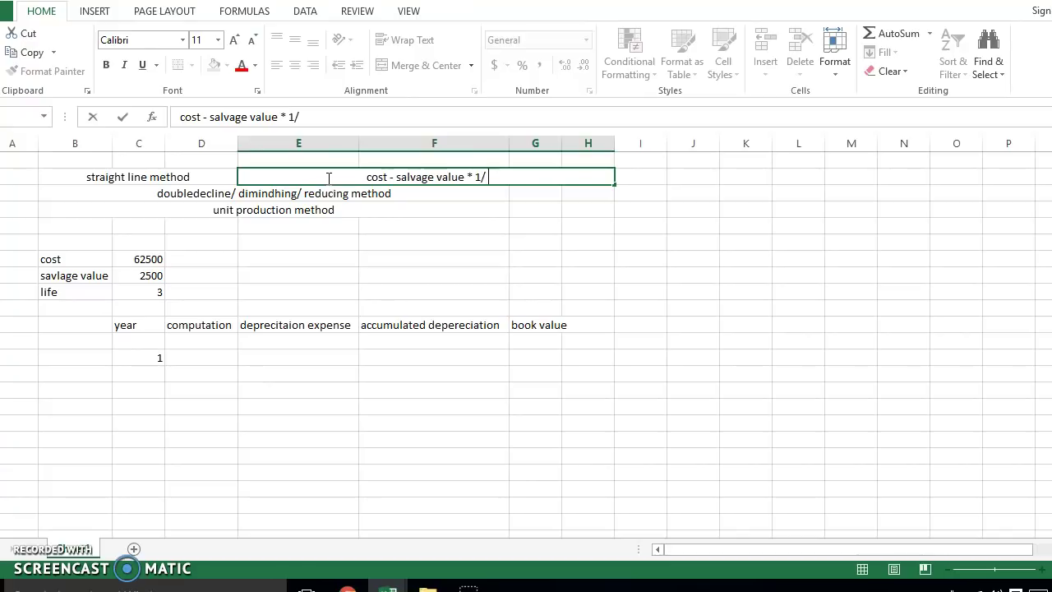
type(" life")
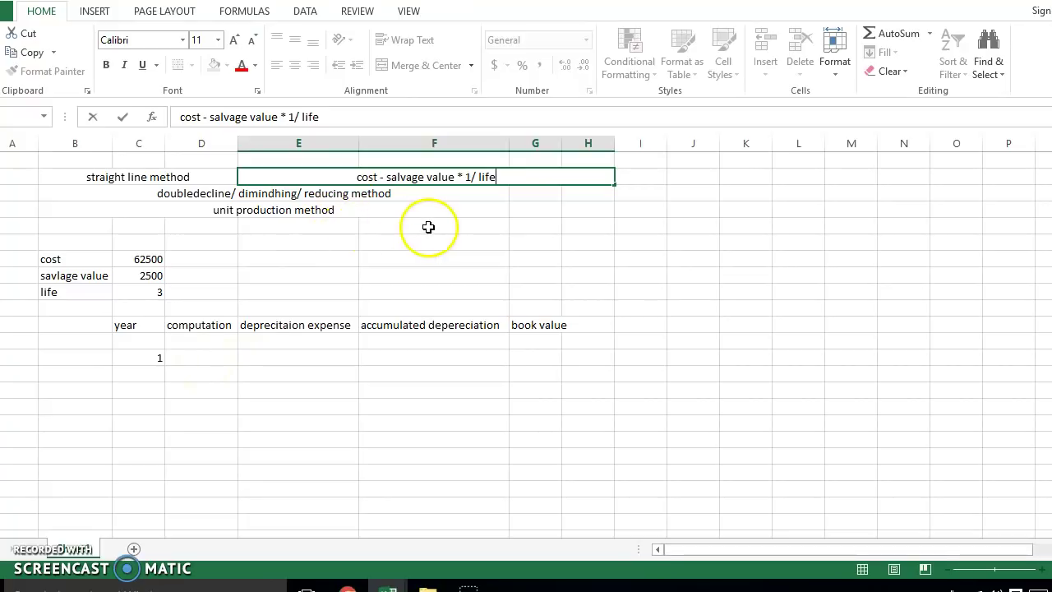
Enter the formula =62500-2500/3 in D14 as the year 1 computation
left_click(206, 362)
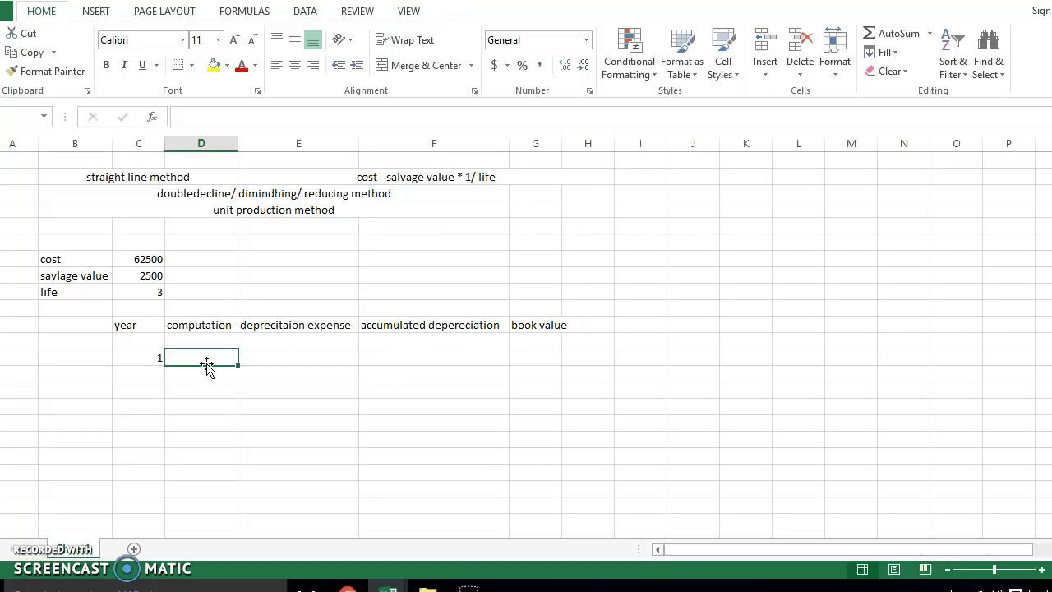
type("=625")
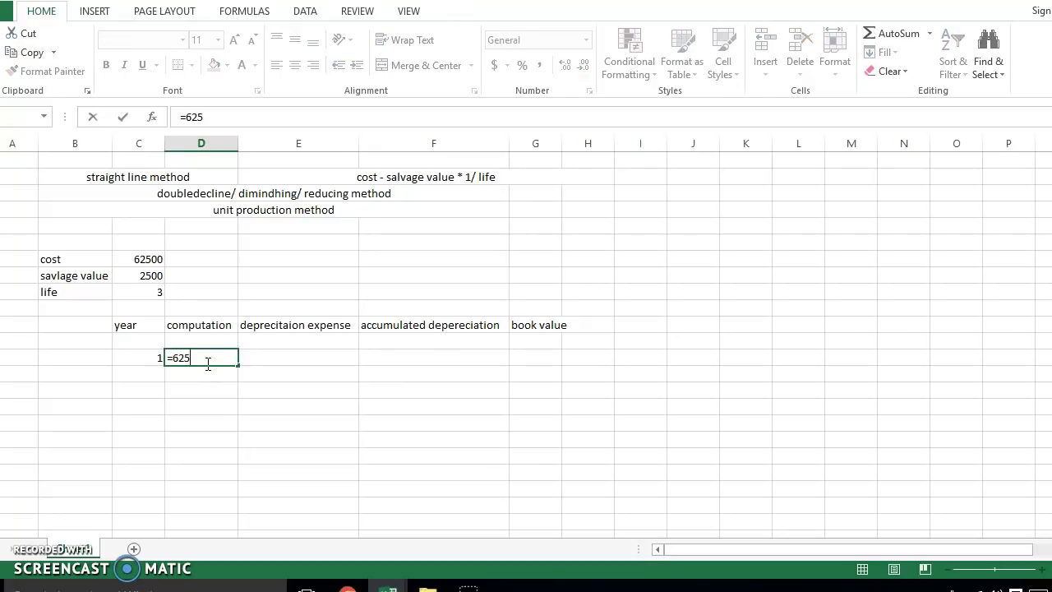
type("00-2500")
type("/3")
key("Return")
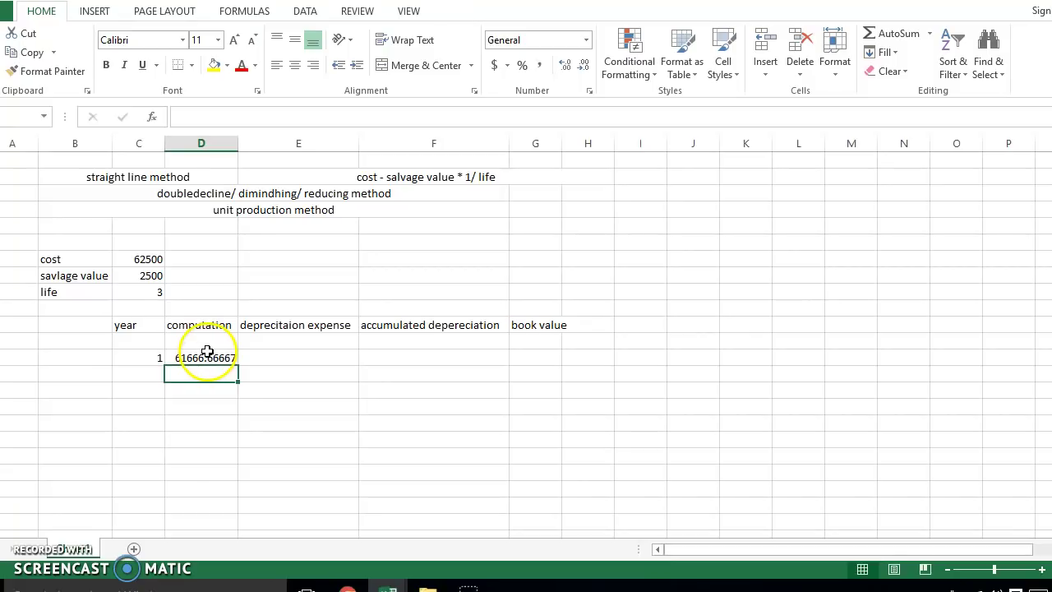
Format the year 1 computation in D14 to show no decimal places
left_click(206, 355)
left_click(220, 360)
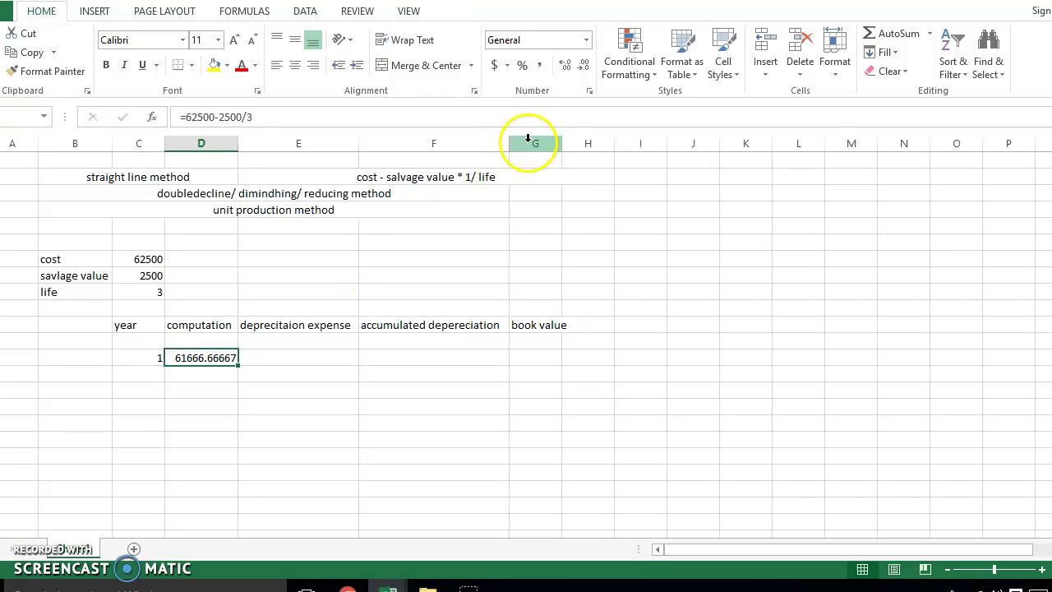
left_click(565, 73)
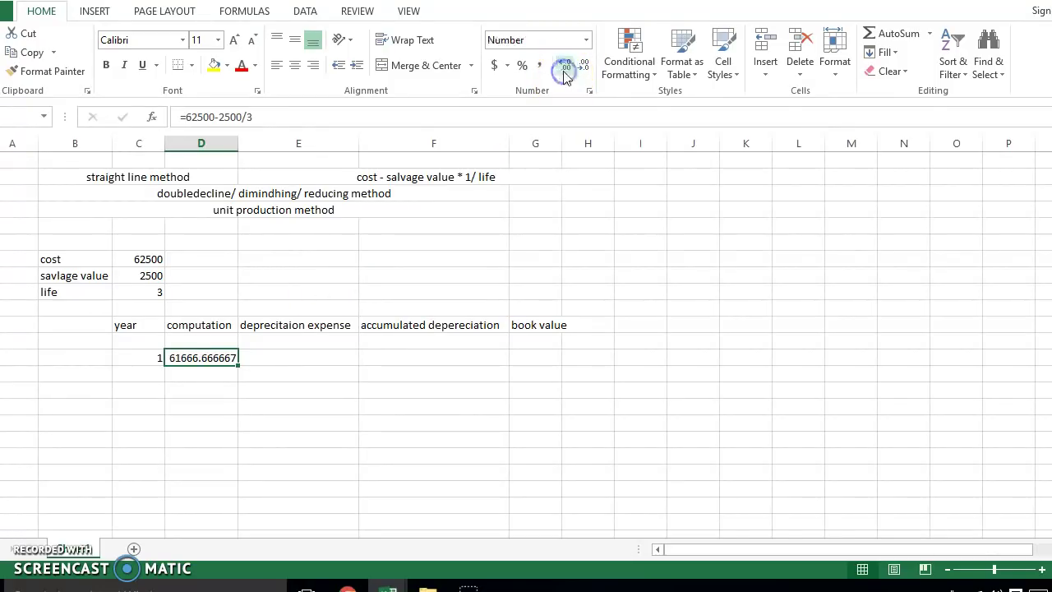
left_click(582, 69)
left_click(583, 70)
left_click(583, 70)
left_click(583, 70)
left_click(583, 70)
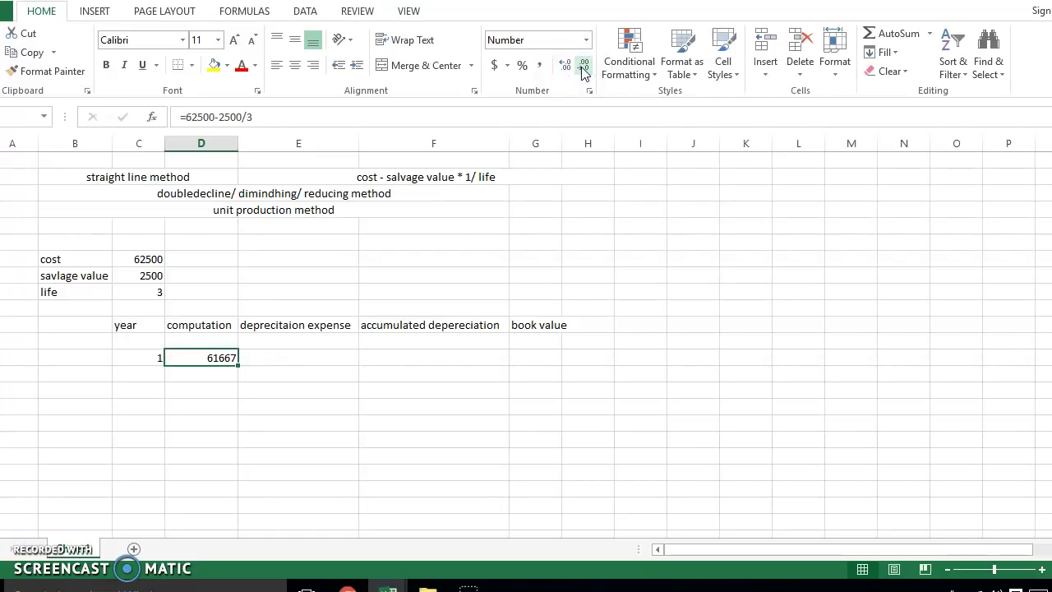
Move the formula =62500-2500/3 from D14 to E14 under the depreciation expense header, leaving the computation cell empty
double_click(225, 359)
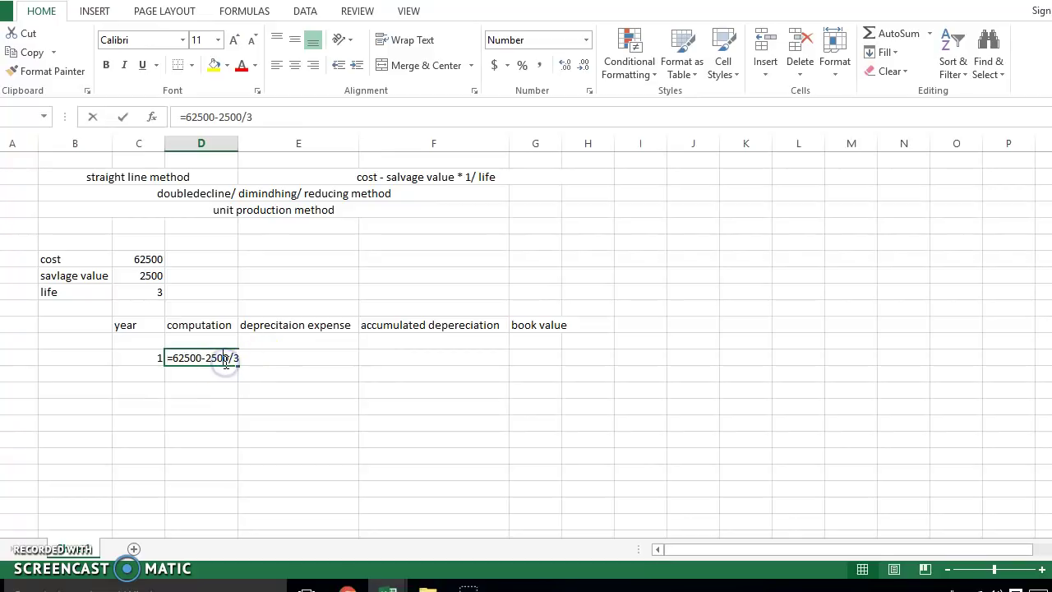
left_click(170, 358)
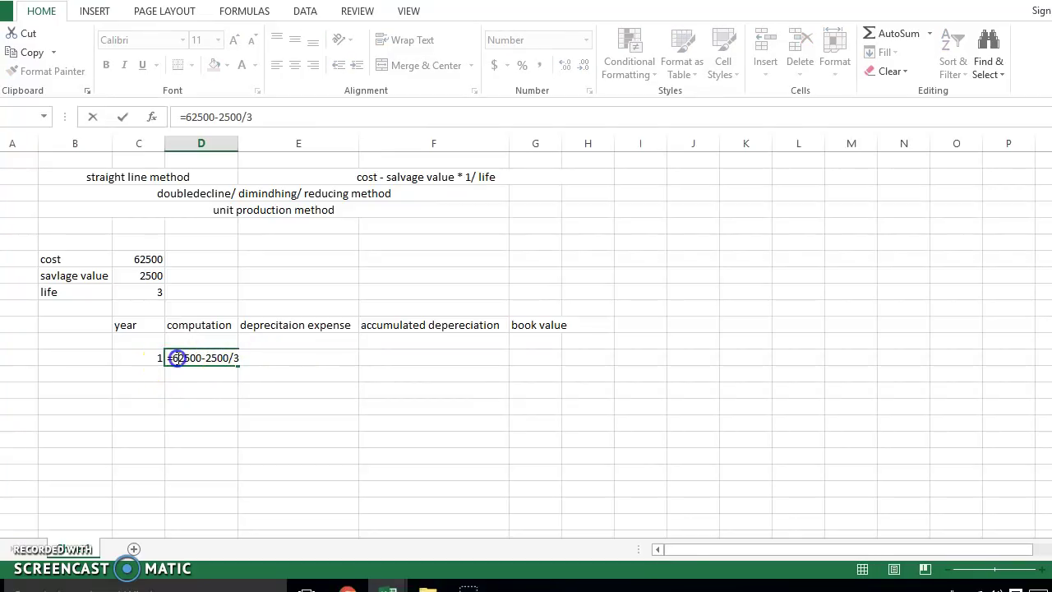
left_click_drag(170, 358, 239, 358)
key("ctrl+c")
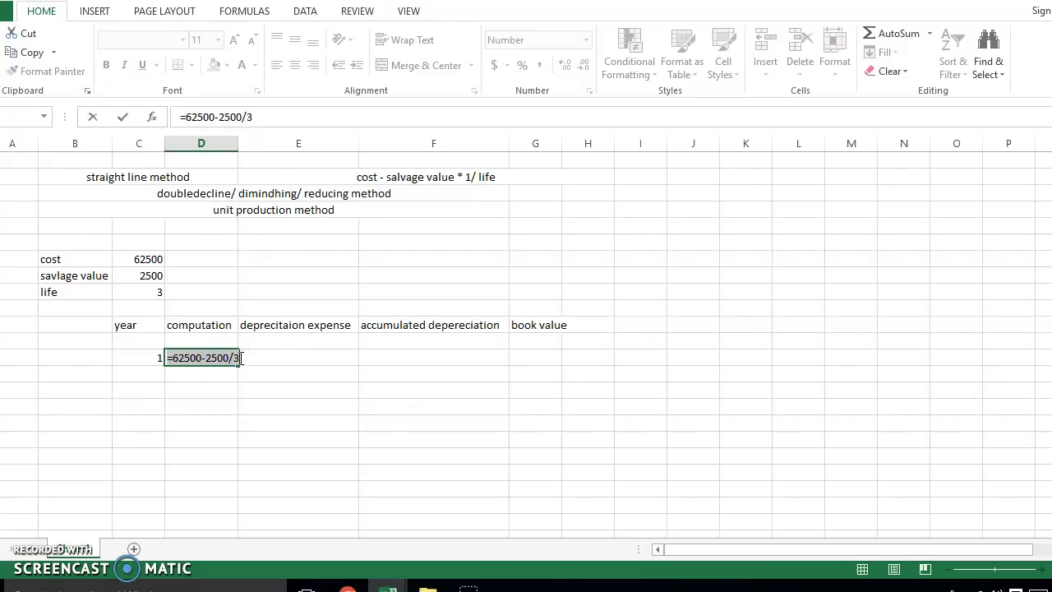
key("BackSpace")
left_click(259, 358)
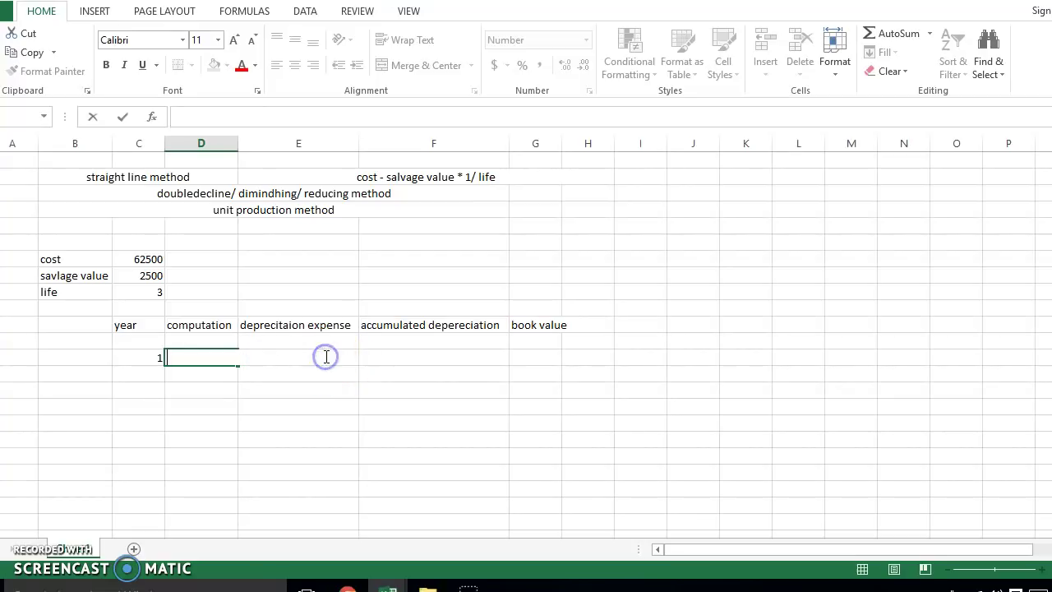
left_click(380, 362)
left_click(306, 362)
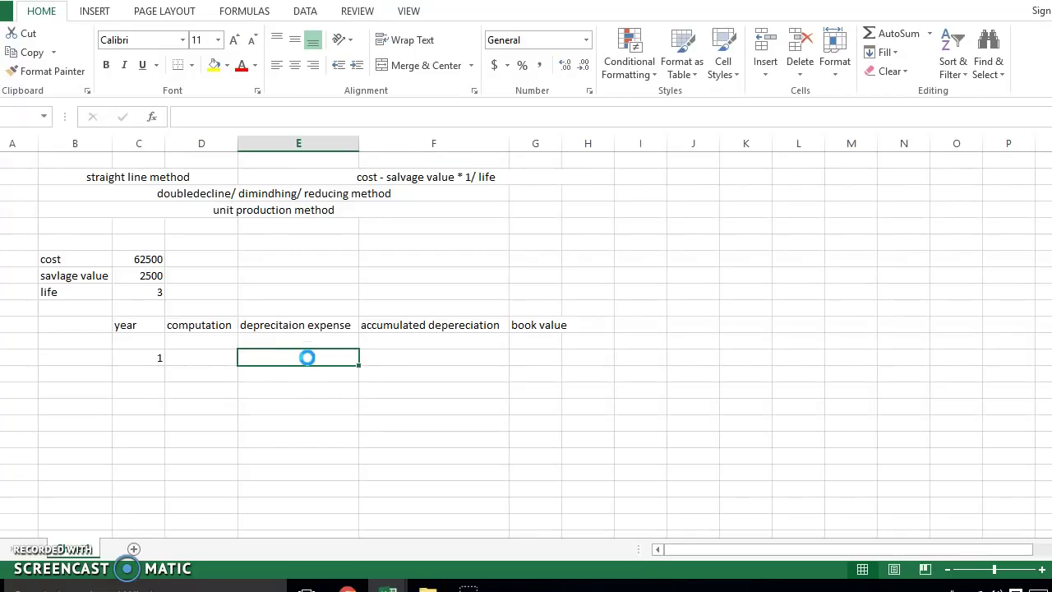
key("ctrl+v")
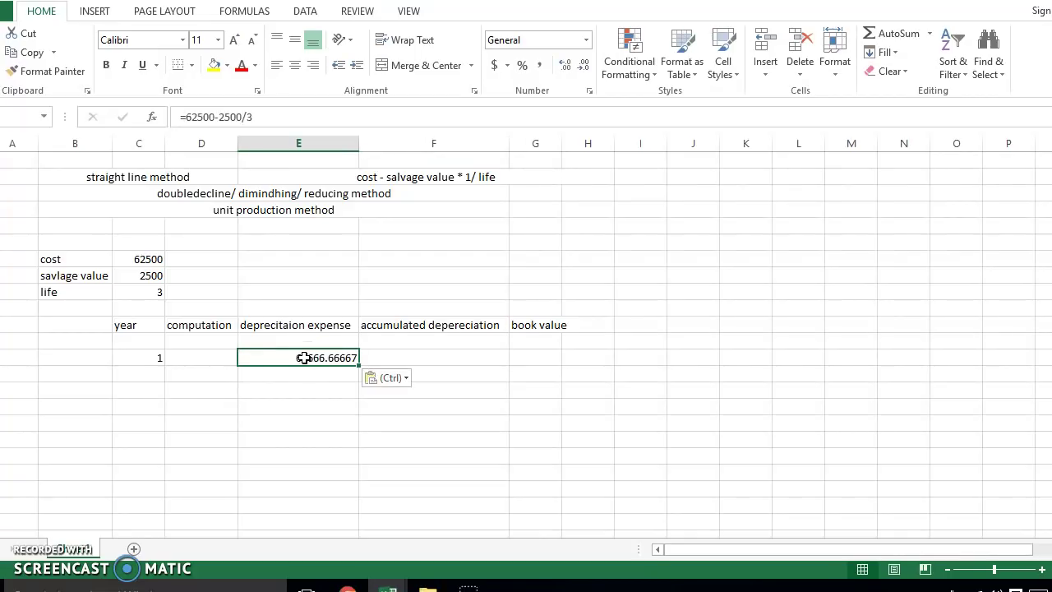
left_click(213, 358)
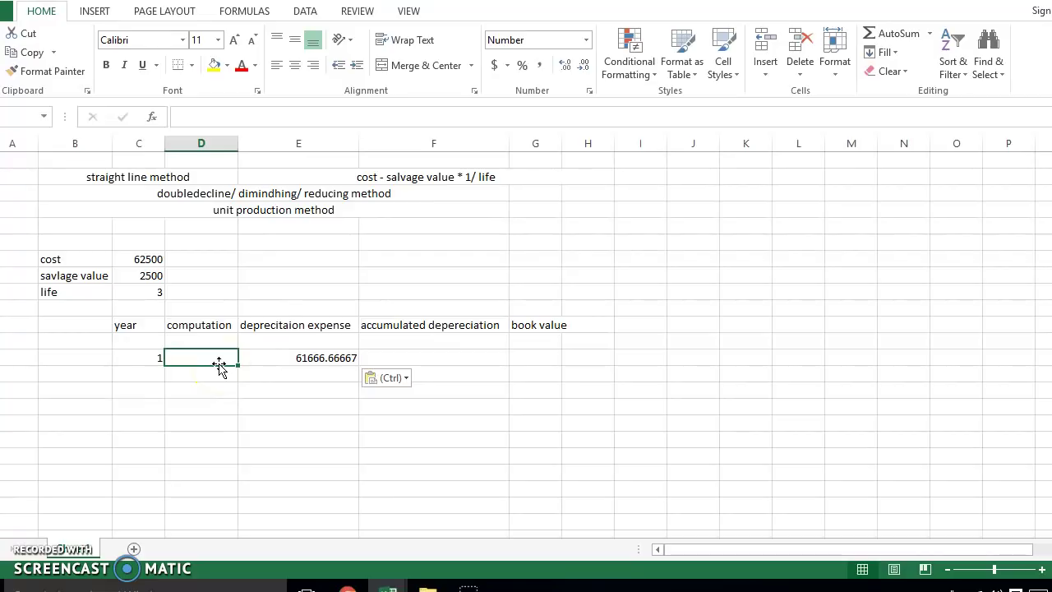
Enter the text 62500-2500/3 in D14 as the written computation for year 1
type("62500")
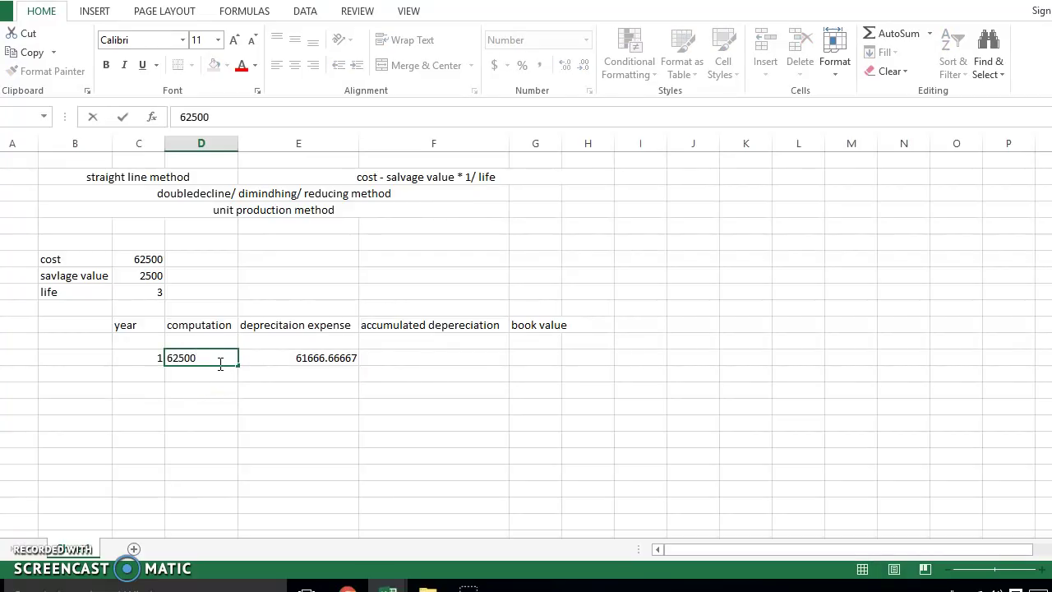
type("-2500/3")
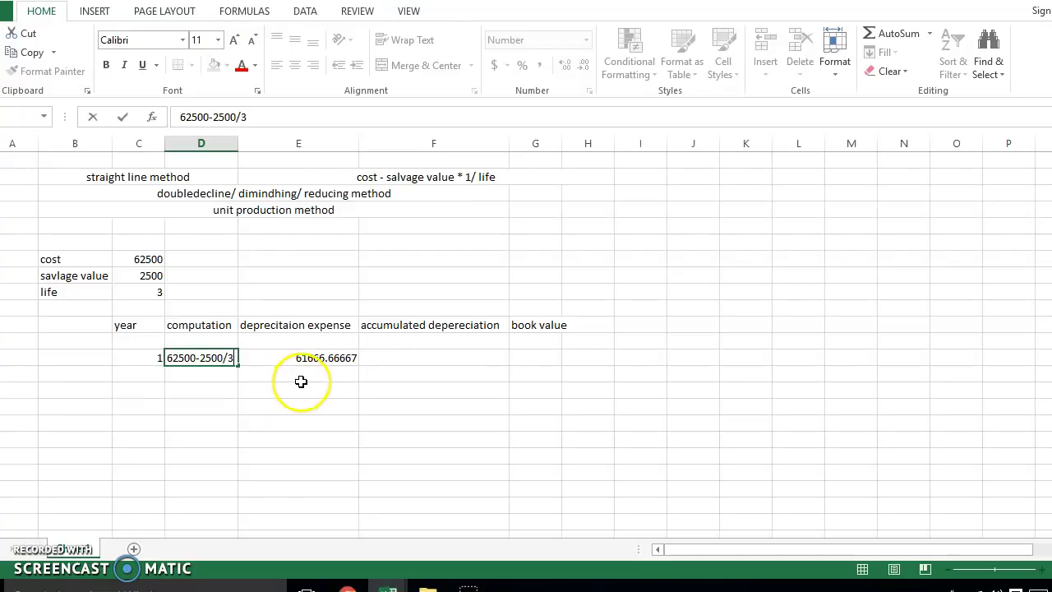
left_click(319, 360)
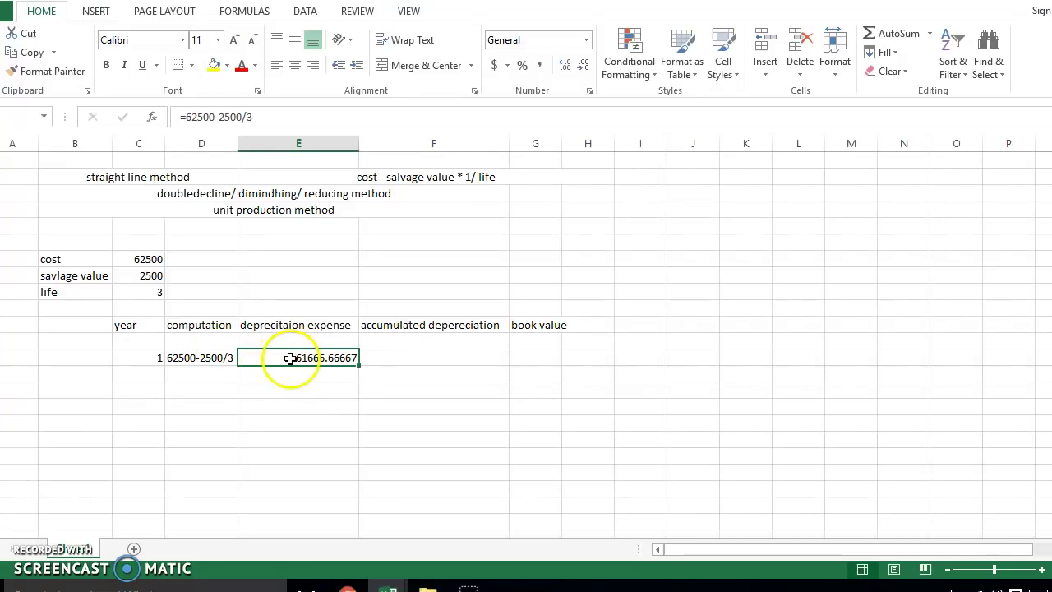
Format the year 1 depreciation expense in E14 to show no decimal places
left_click(386, 362)
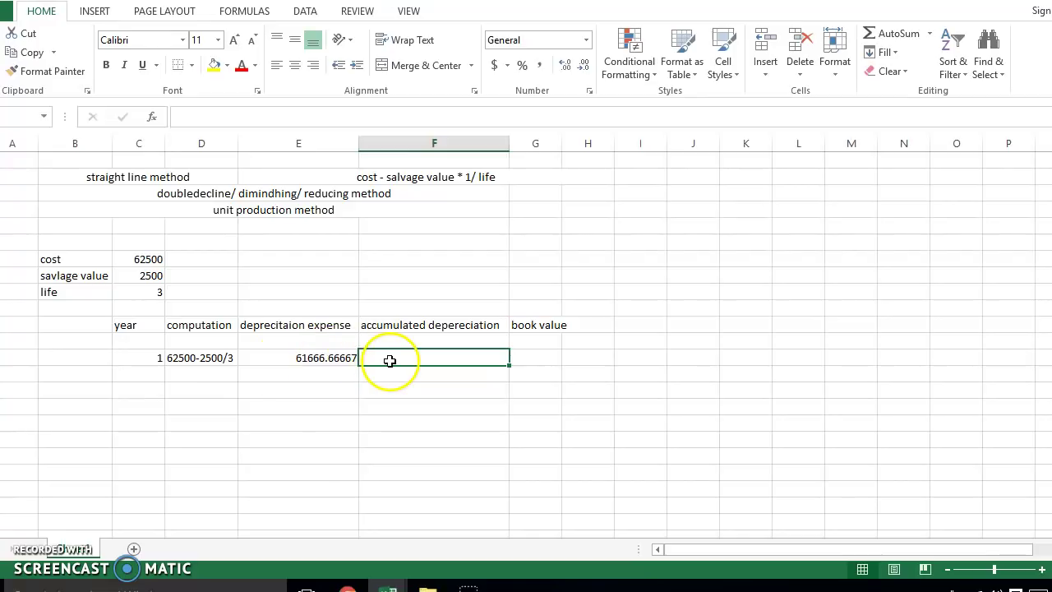
left_click(340, 358)
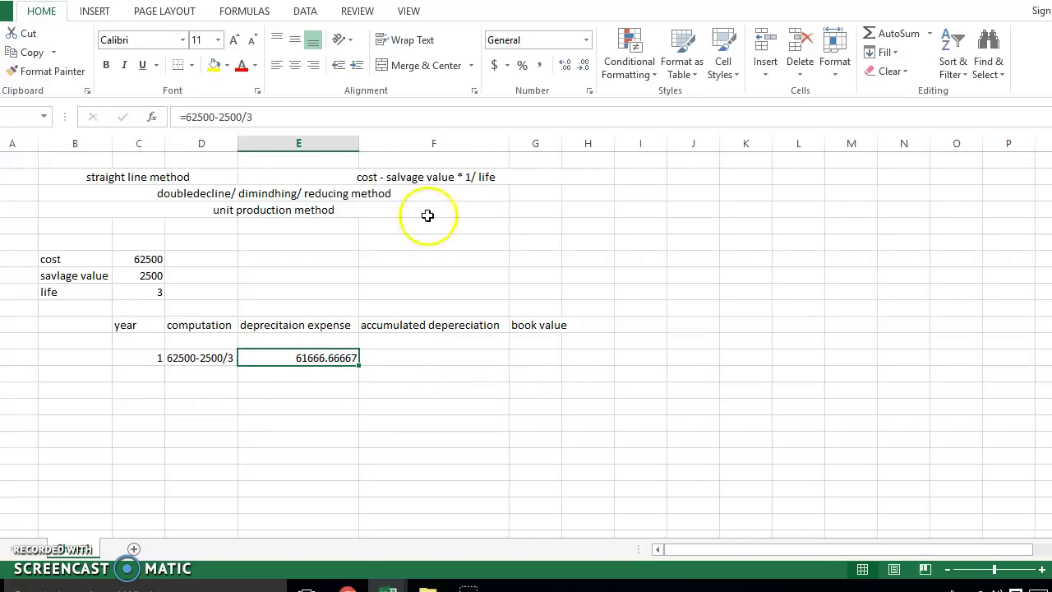
left_click(582, 69)
left_click(583, 69)
double_click(583, 69)
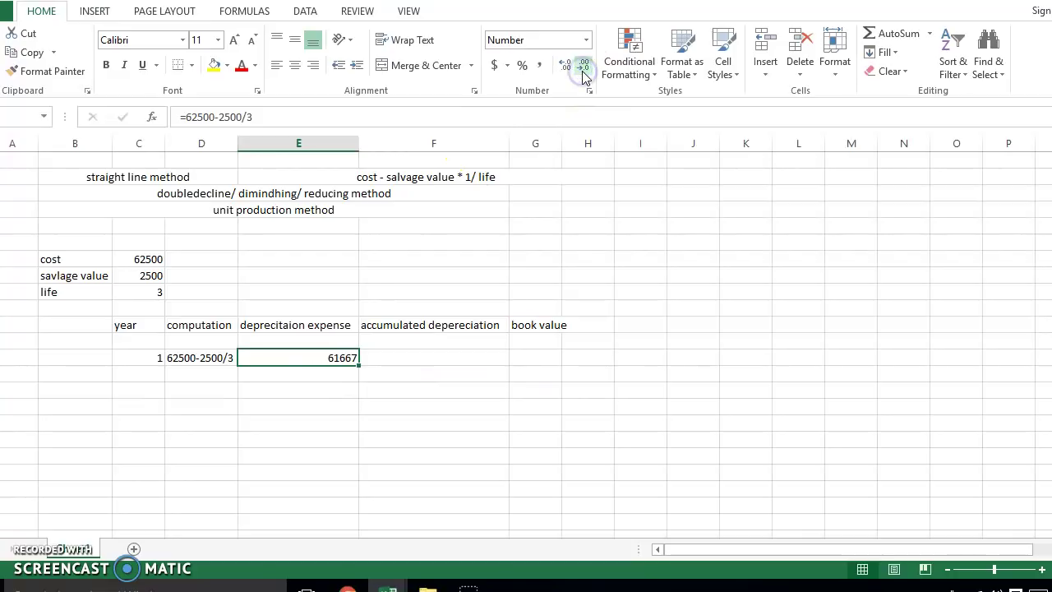
Enter the formula =0+61667 in F14 as the year 1 accumulated depreciation
left_click(408, 359)
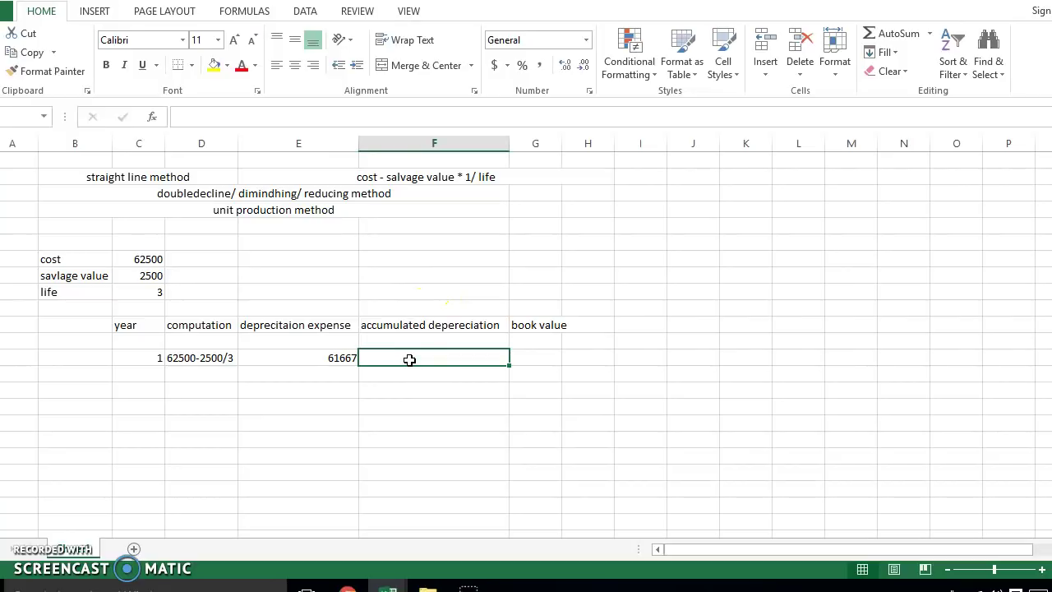
type("=")
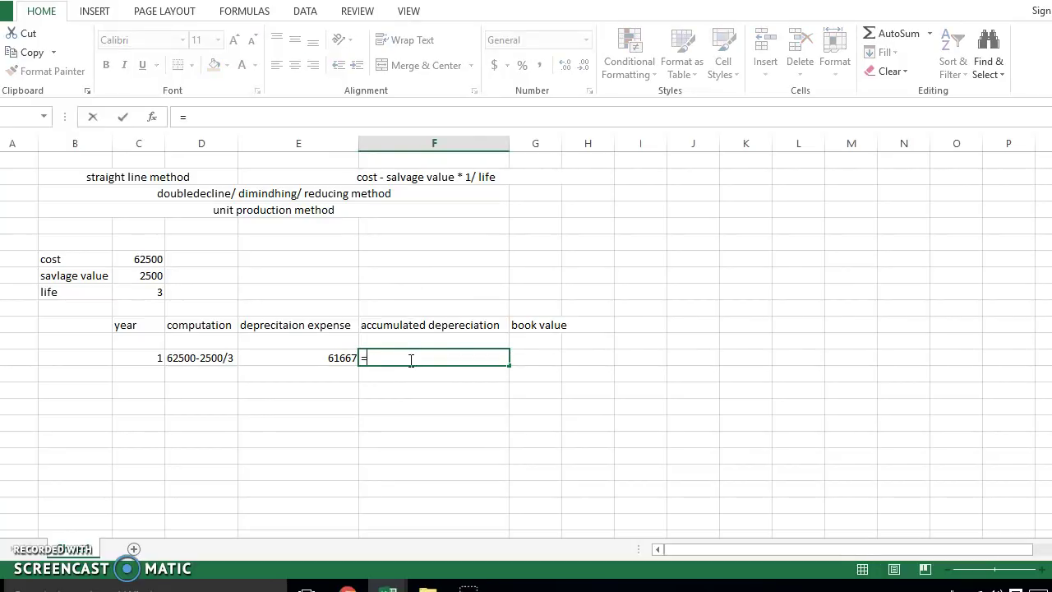
type("0+61667")
key("Return")
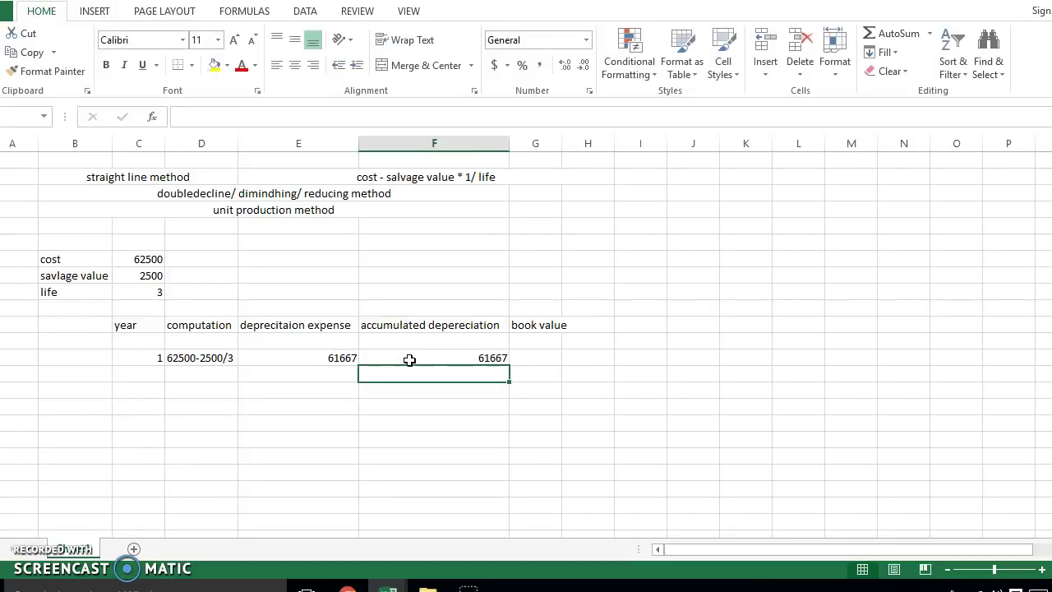
left_click(409, 360)
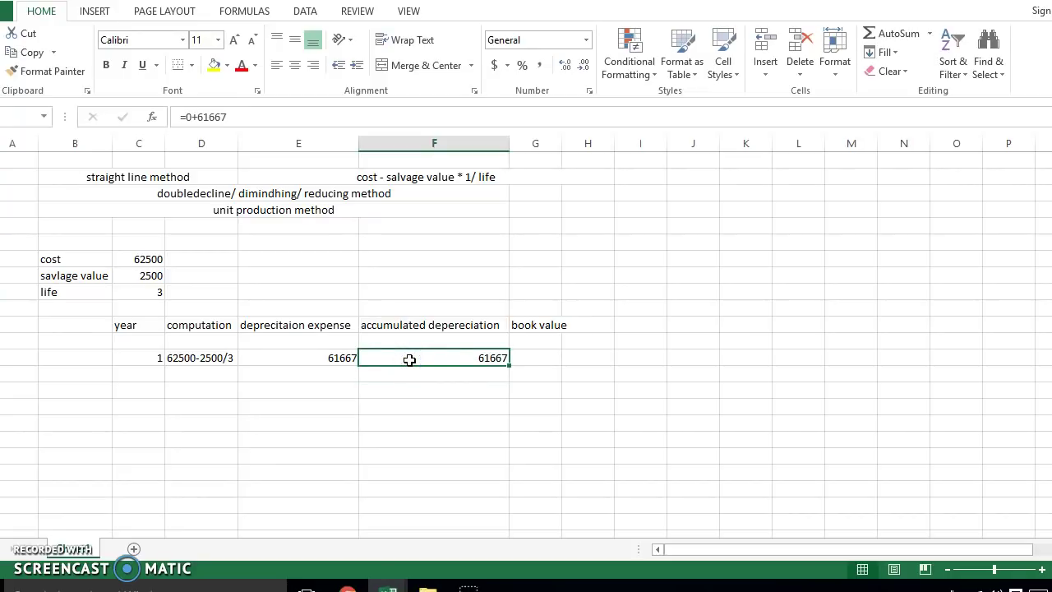
Enter the formula =62500-F14 in G14 as the year 1 book value and check it in the cell
left_click(534, 358)
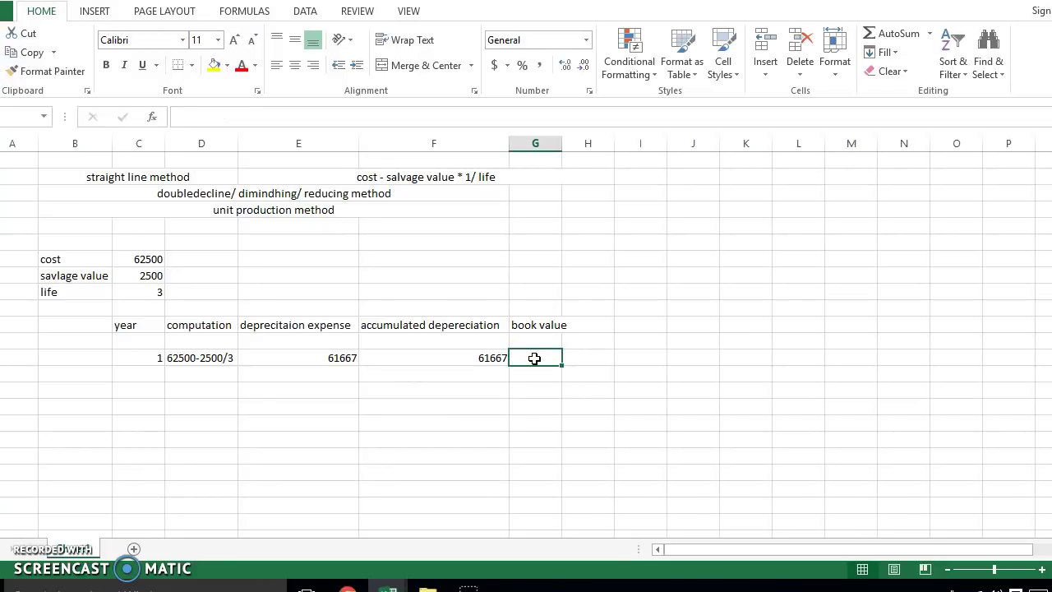
type("=")
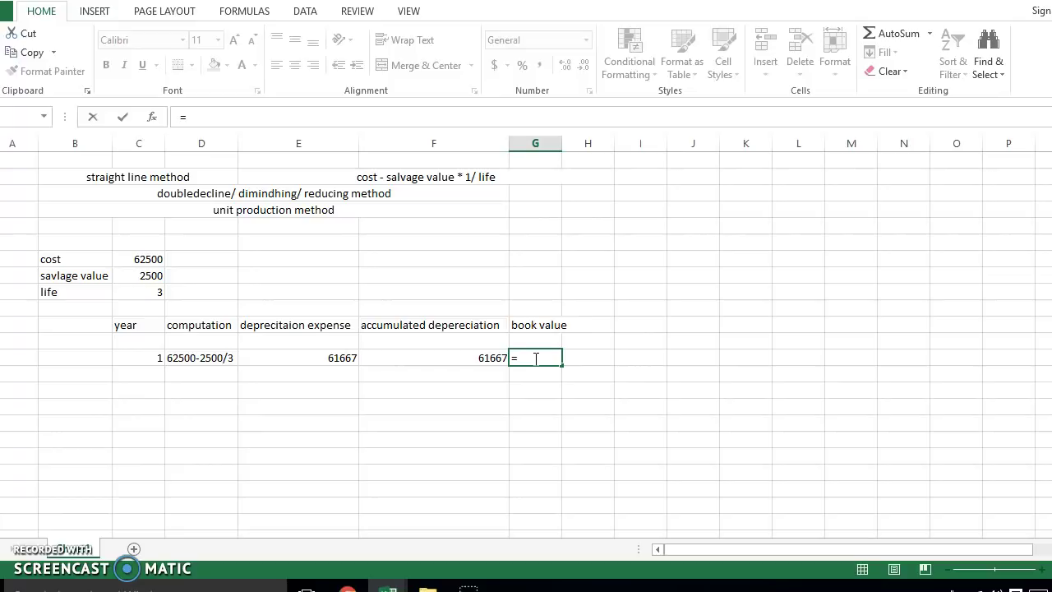
type("62500-")
left_click(497, 358)
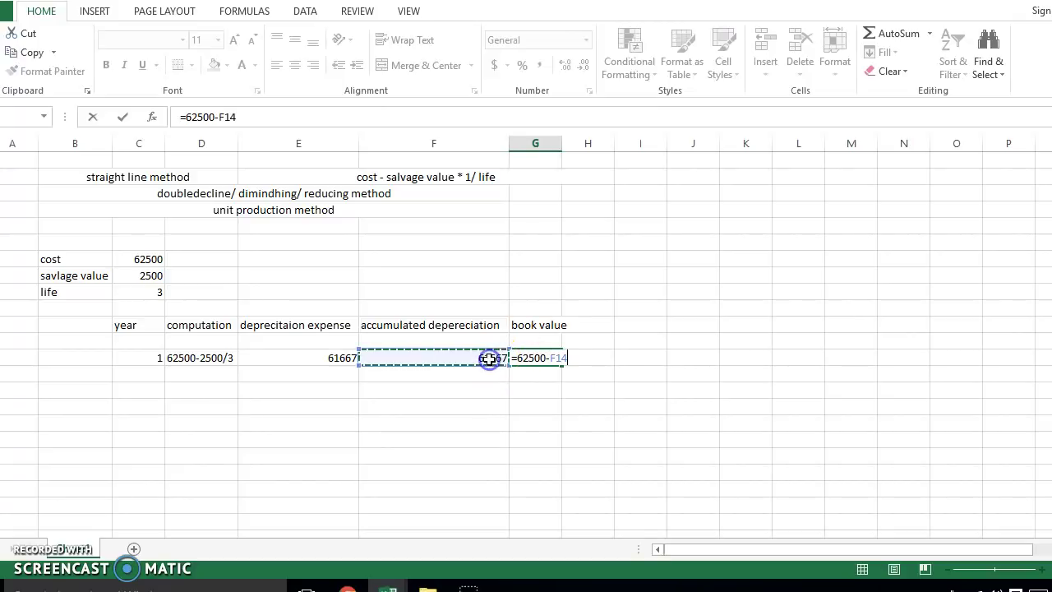
key("Return")
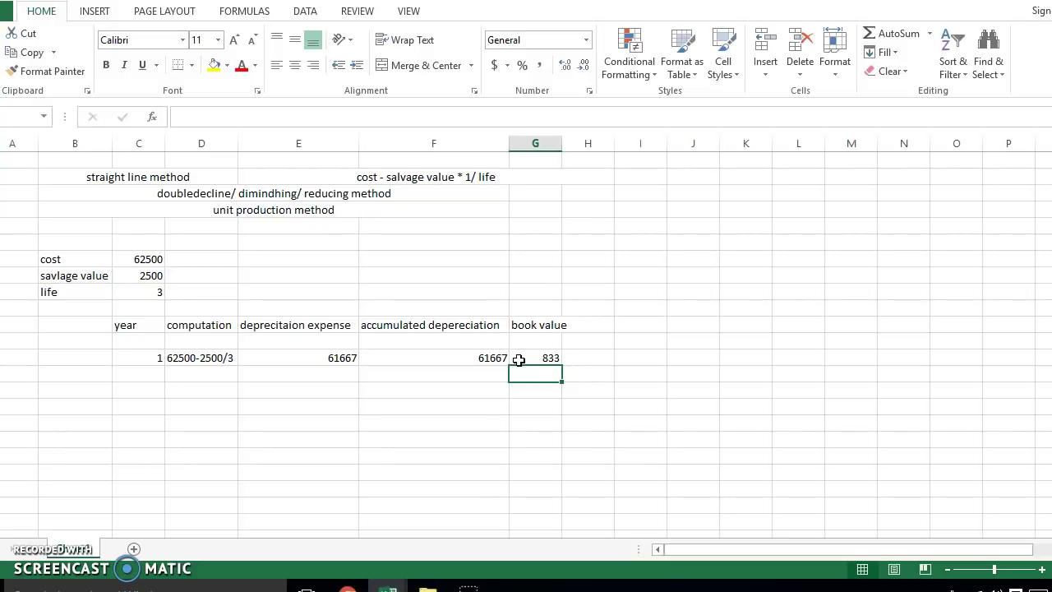
left_click(517, 358)
double_click(518, 358)
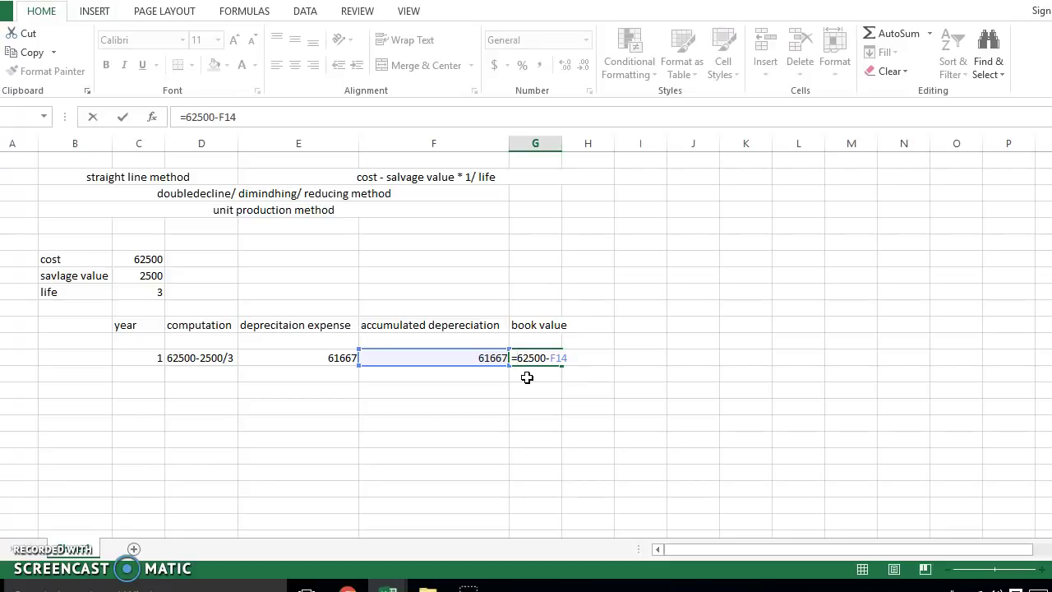
key("Return")
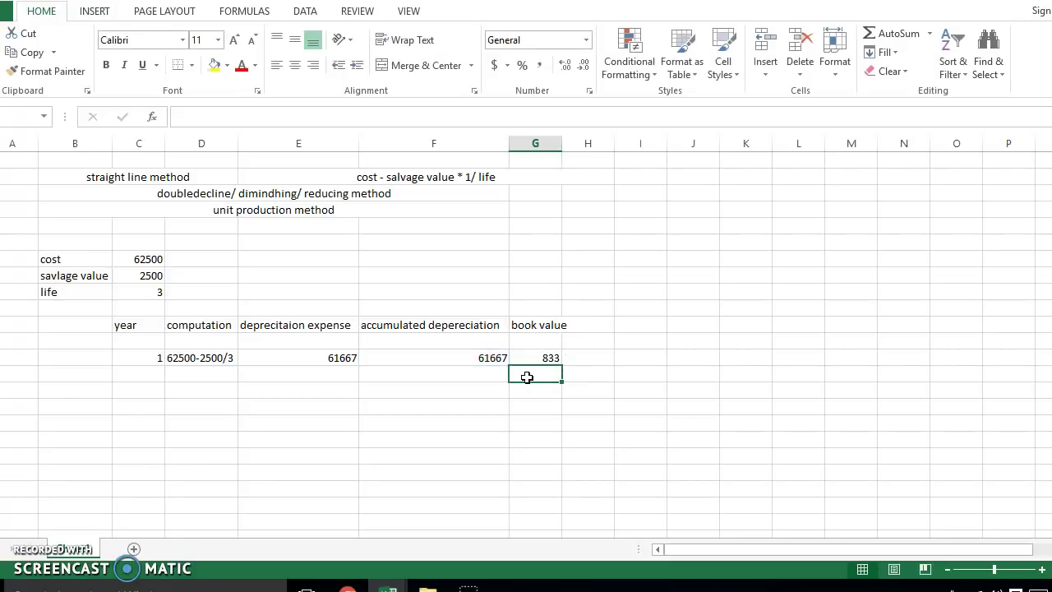
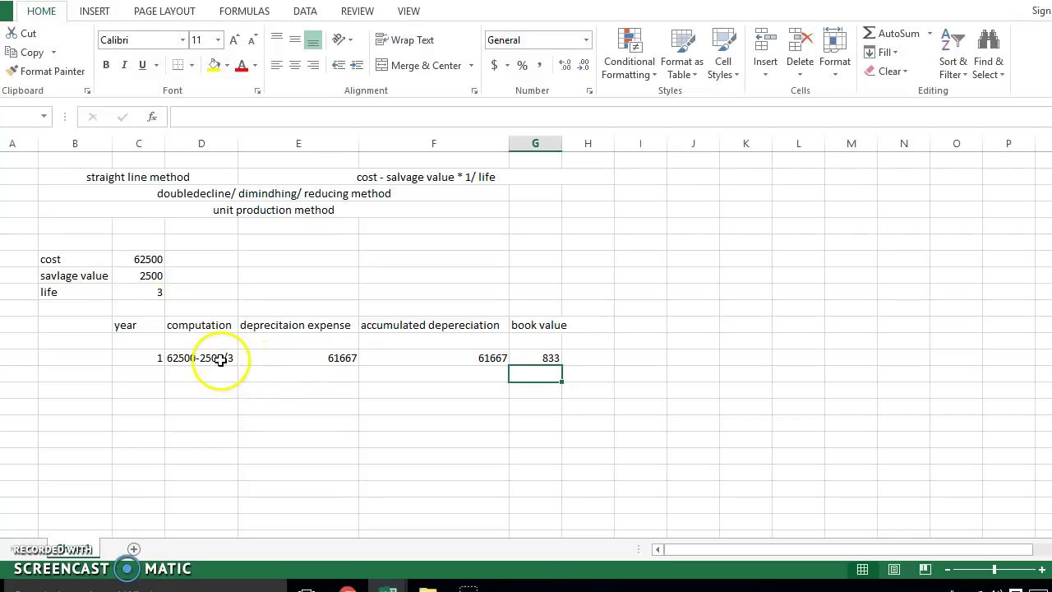
Correct the year 1 depreciation expense formula in E14 to =(62500-2500)/3
left_click(219, 359)
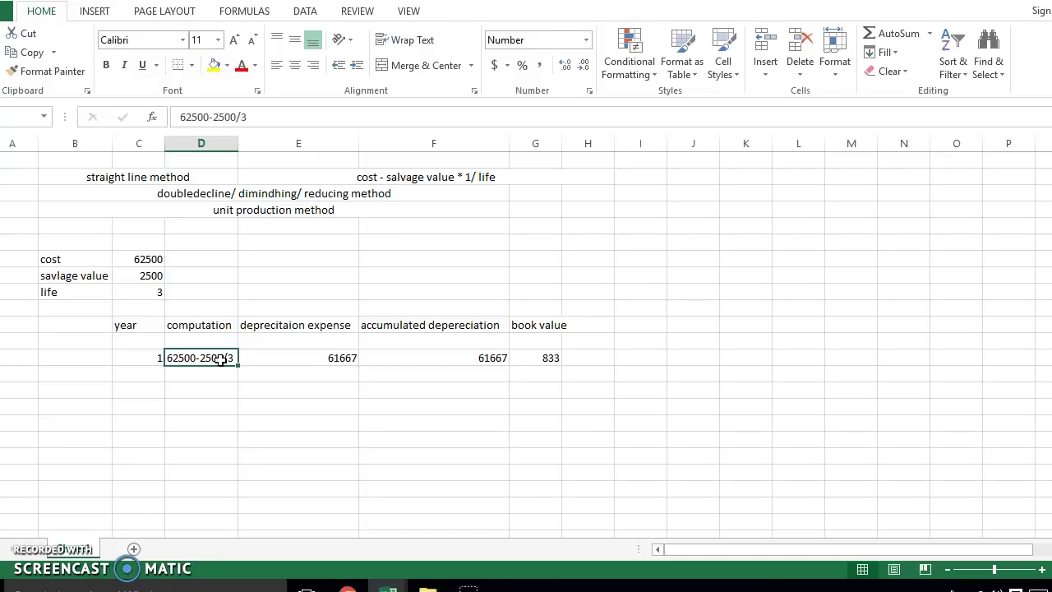
double_click(219, 359)
double_click(282, 359)
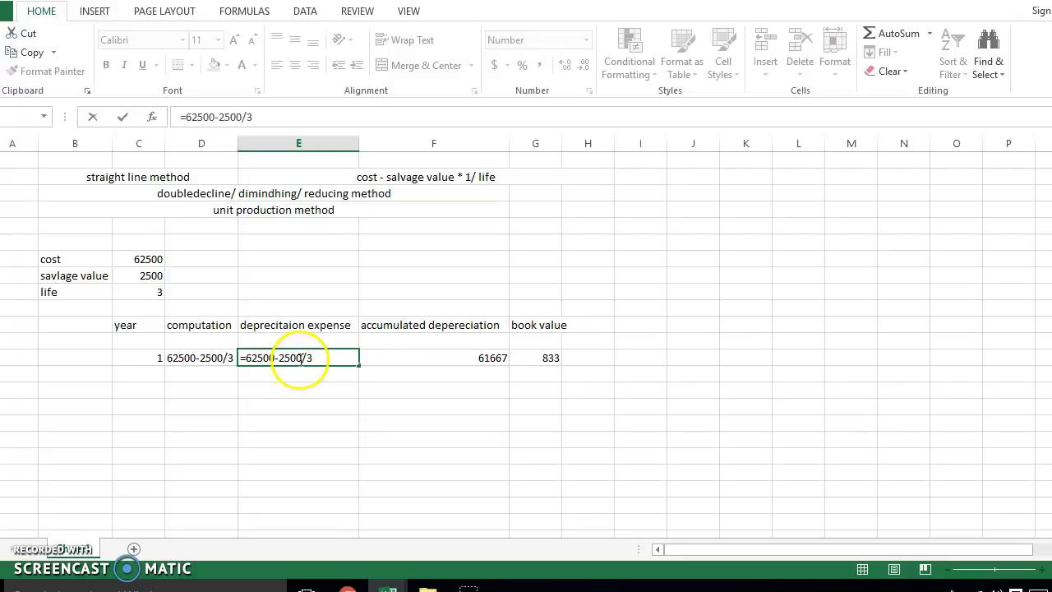
type(")")
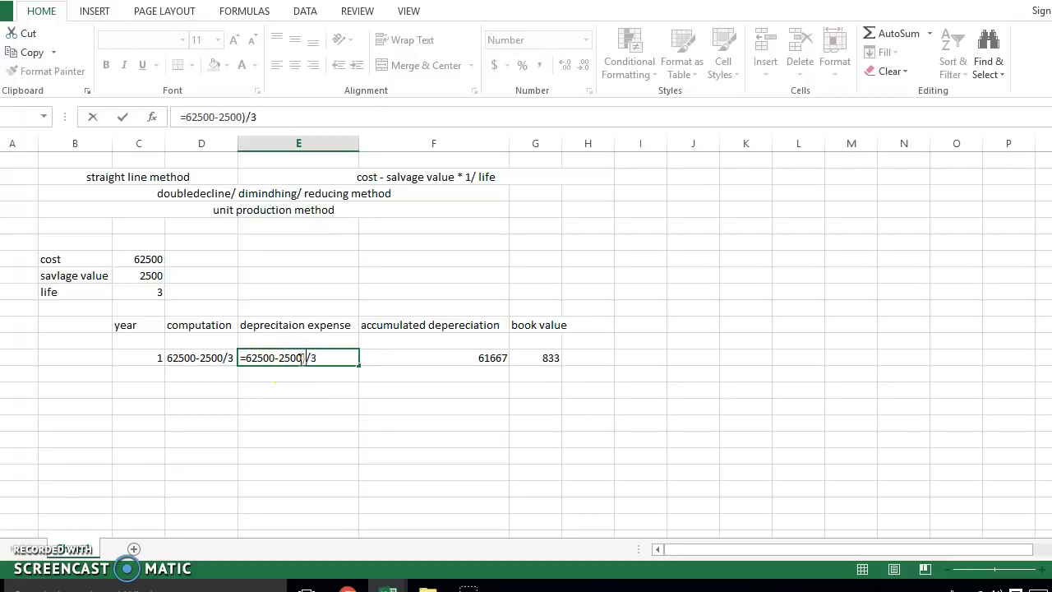
left_click(249, 358)
key("BackSpace")
type("(")
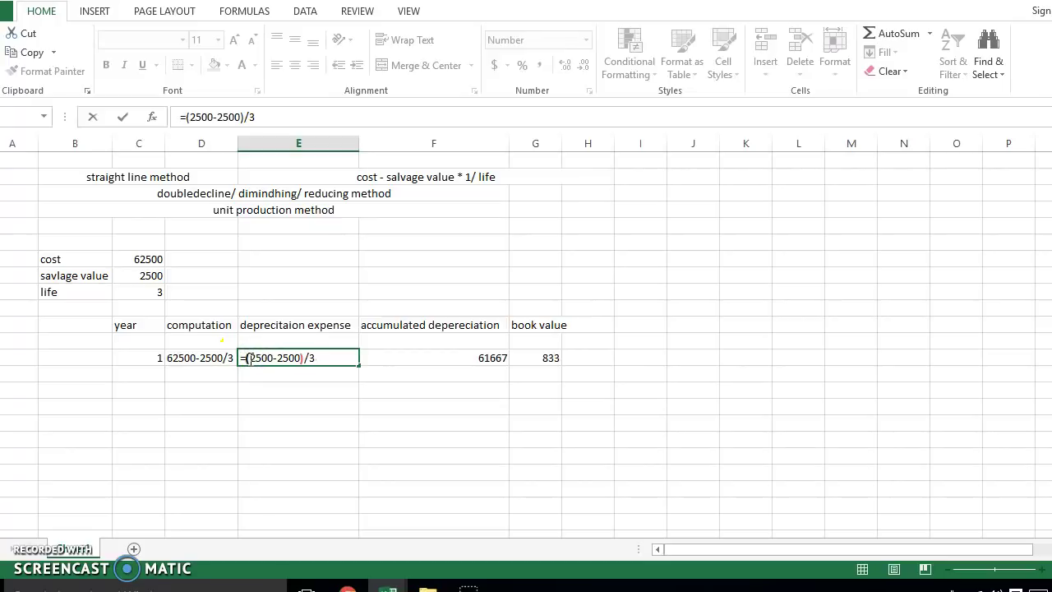
key("Return")
double_click(249, 358)
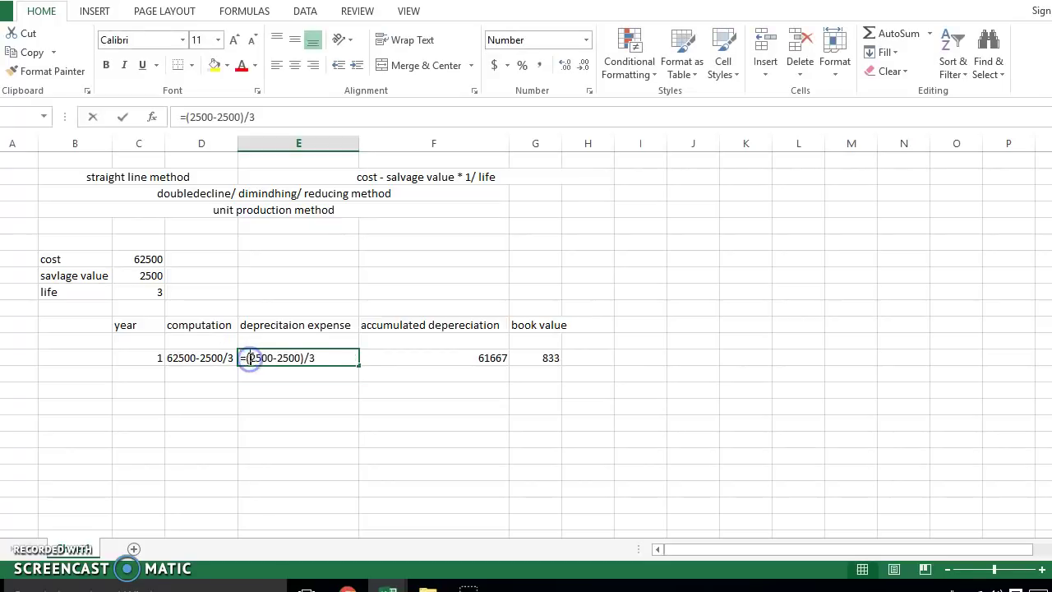
left_click(322, 358)
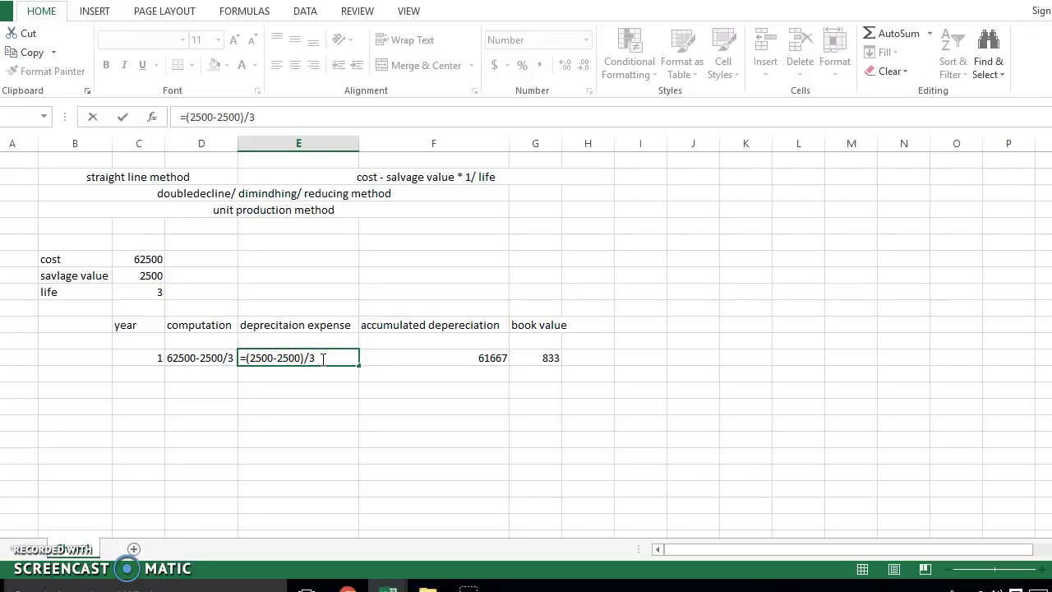
left_click(250, 358)
type("6")
key("Return")
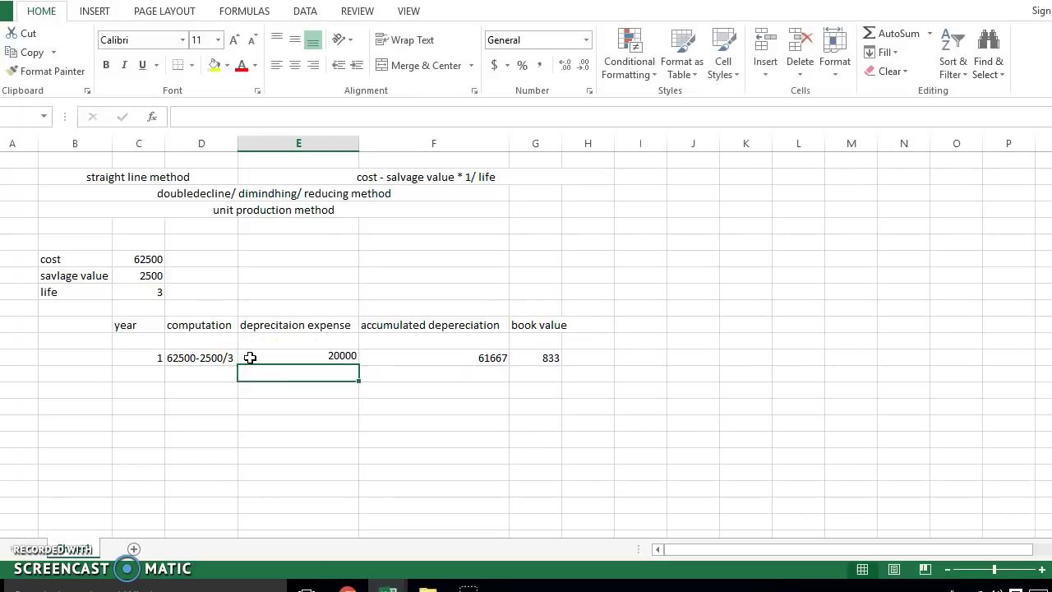
Change the year 1 accumulated depreciation formula in F14 to =0+E14
double_click(420, 357)
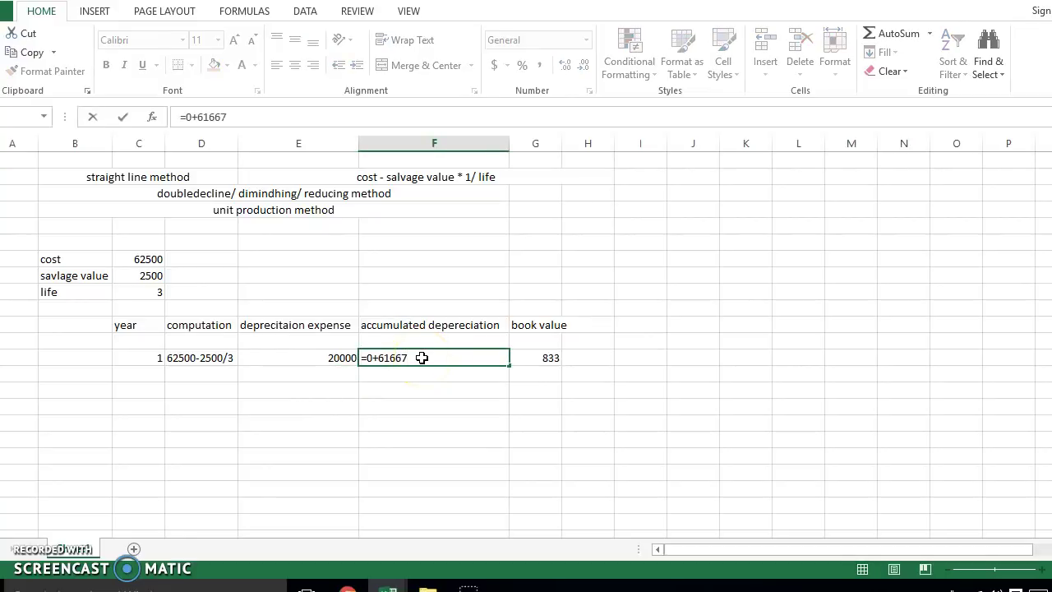
key("BackSpace")
key("BackSpace")
key("BackSpace")
key("BackSpace")
key("BackSpace")
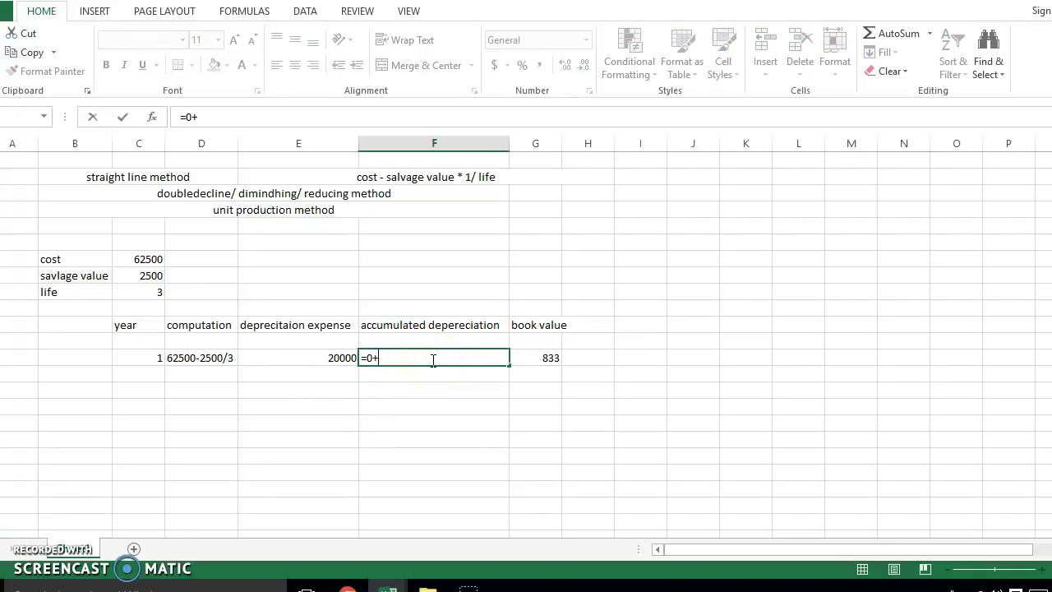
left_click(341, 357)
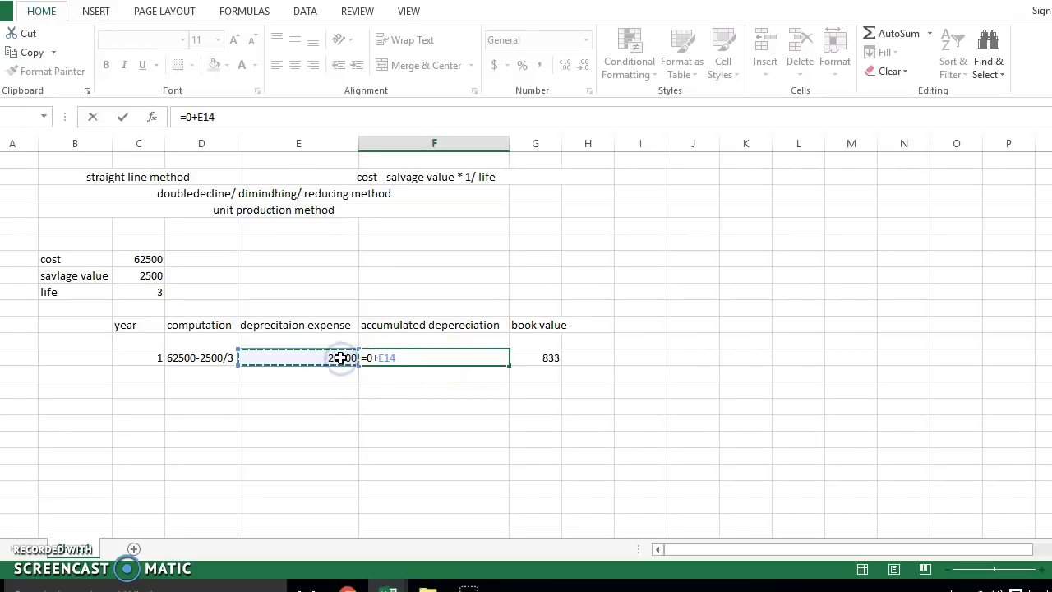
key("Return")
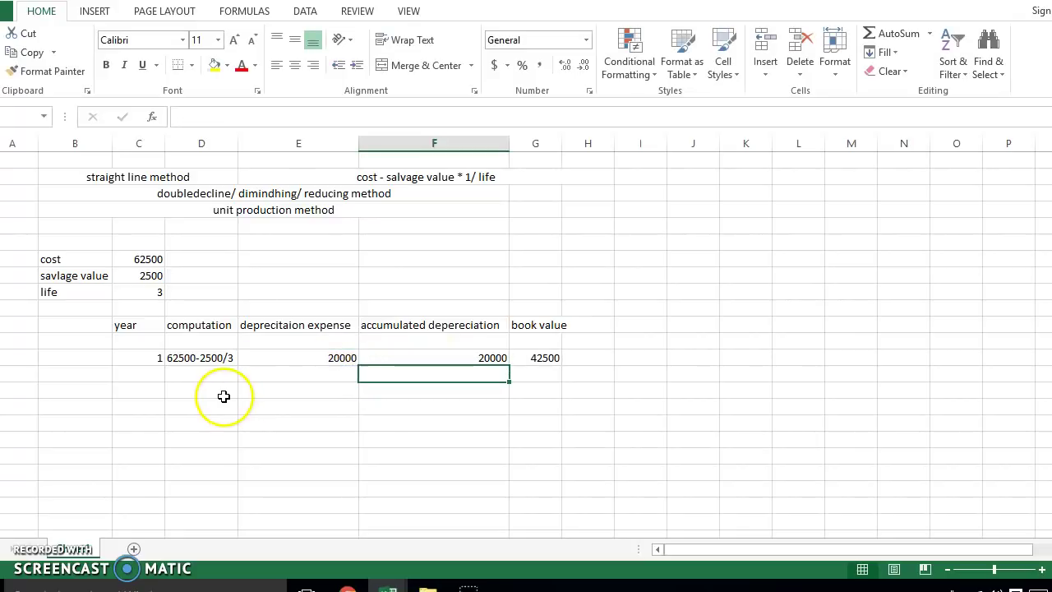
Enter year 2 in C15 and fill the year series down to 3 in C16
left_click(154, 377)
type("2")
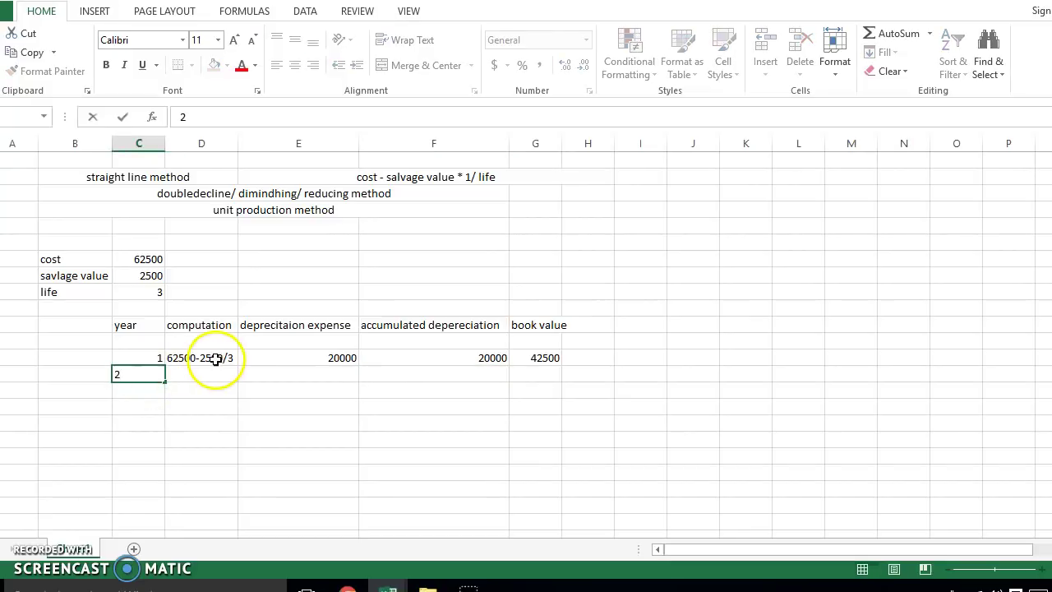
left_click(269, 355)
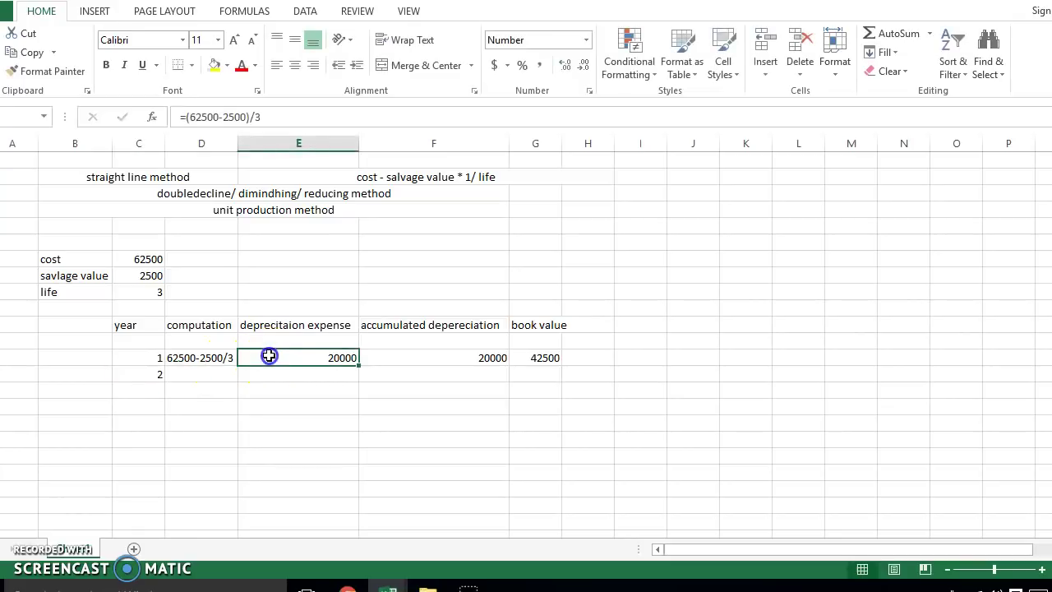
left_click(155, 363)
left_click_drag(155, 363, 152, 367)
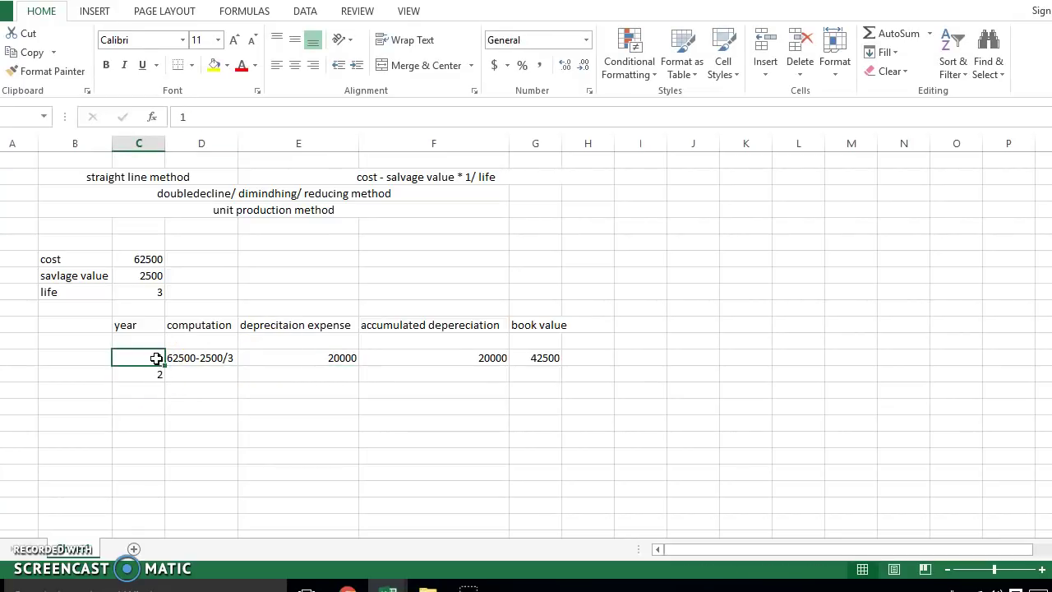
left_click_drag(162, 364, 162, 394)
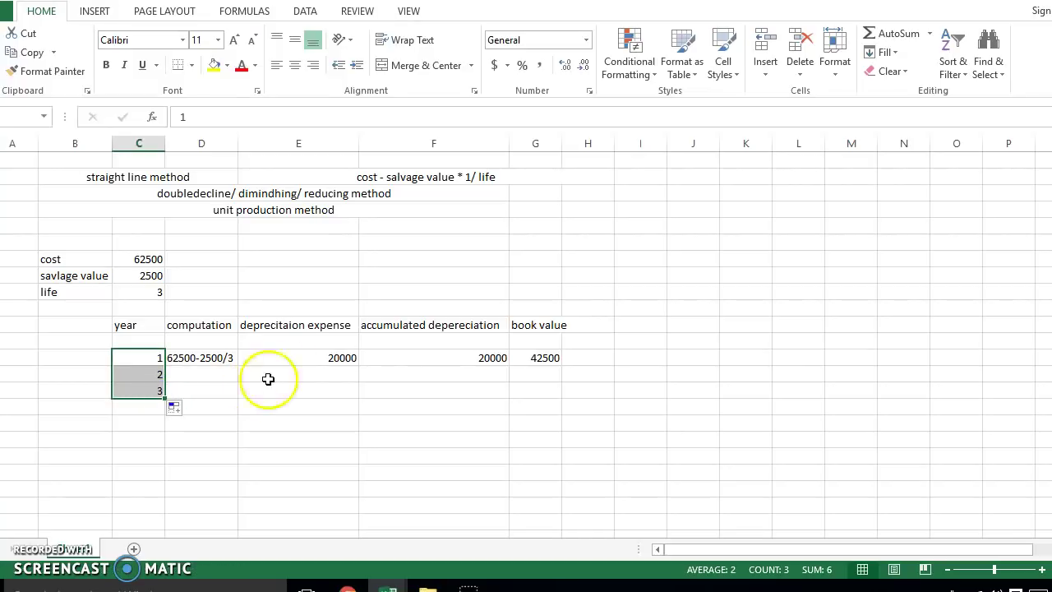
Fill the depreciation expense formula from E14 down to E16 and center the three values
left_click(282, 357)
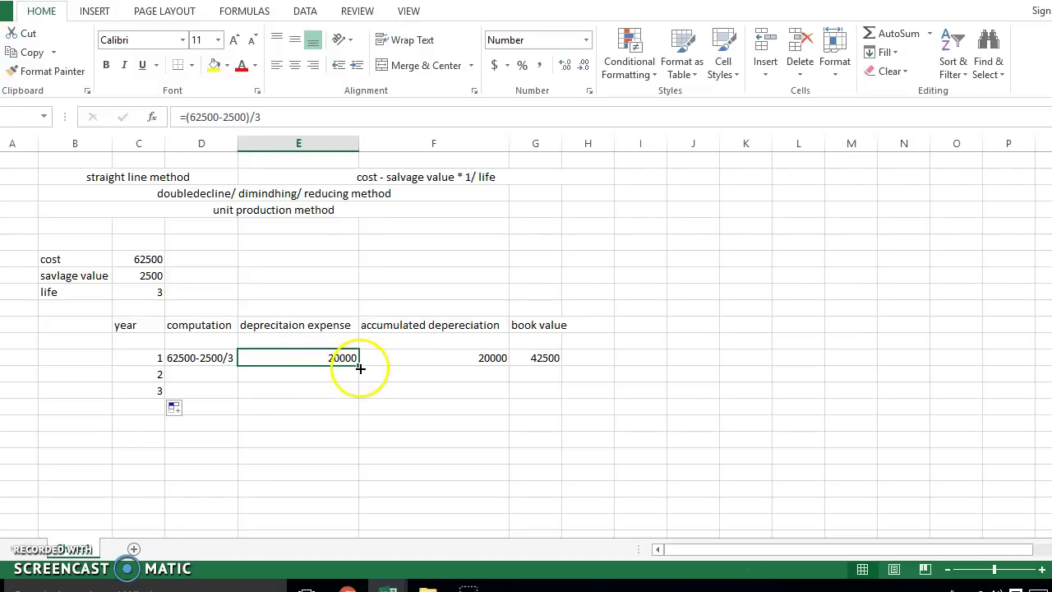
left_click_drag(357, 366, 354, 390)
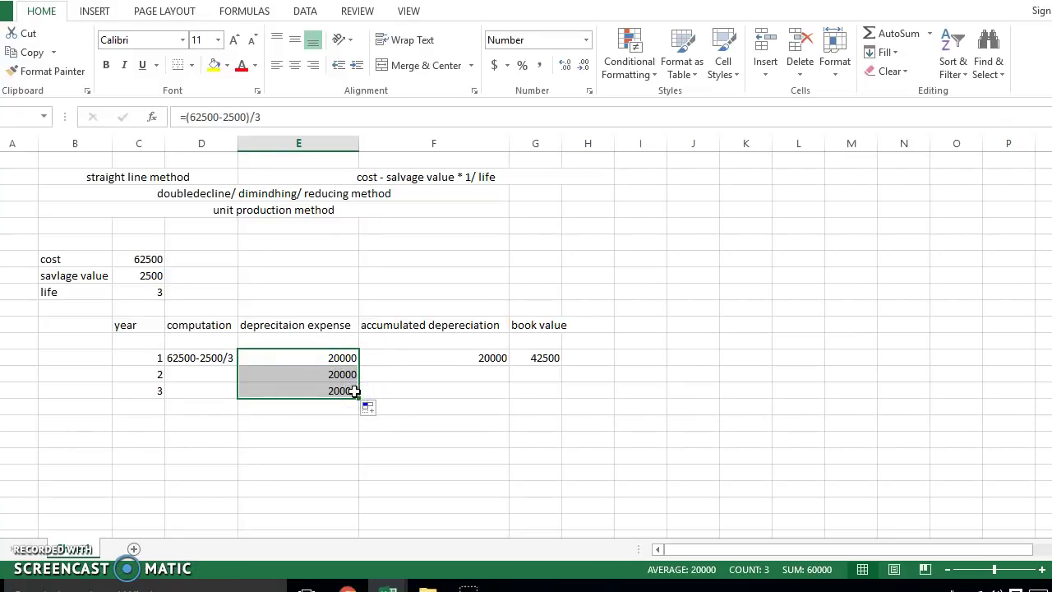
left_click(294, 65)
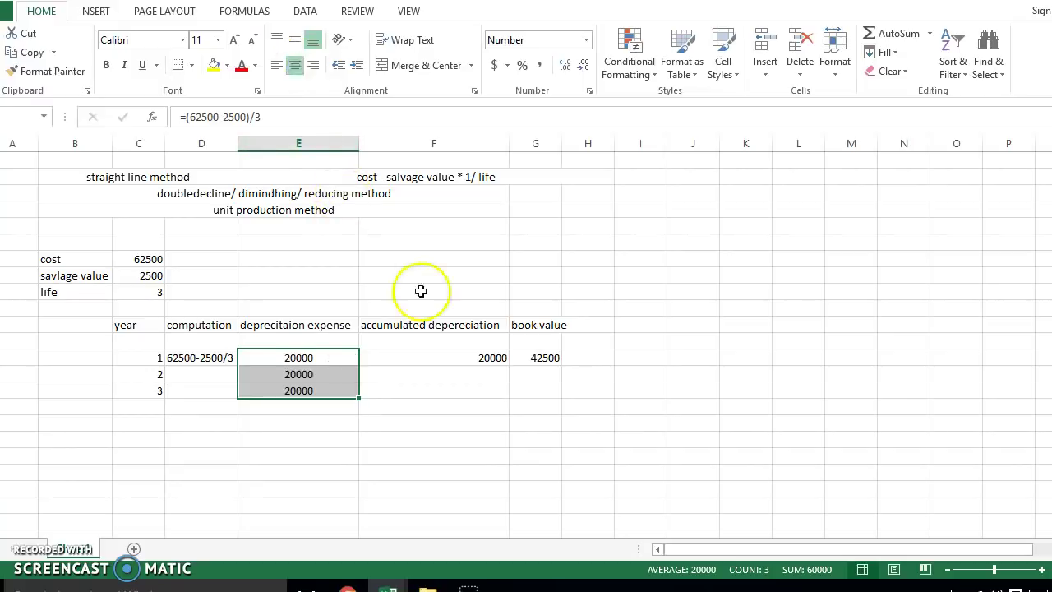
Enter the year 2 accumulated depreciation formula =E14+E15 in F15
left_click(423, 357)
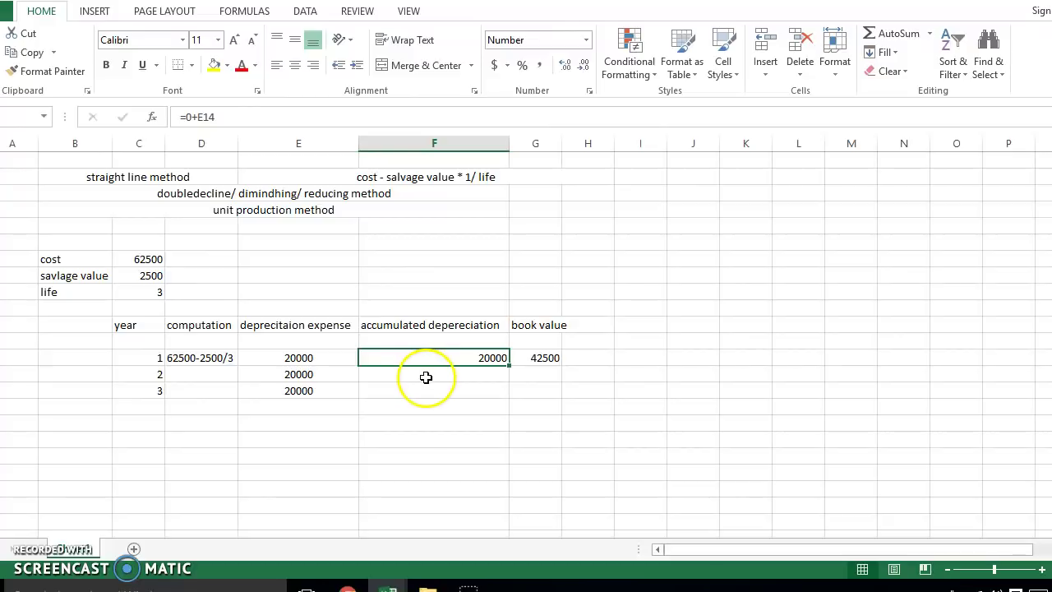
left_click(425, 376)
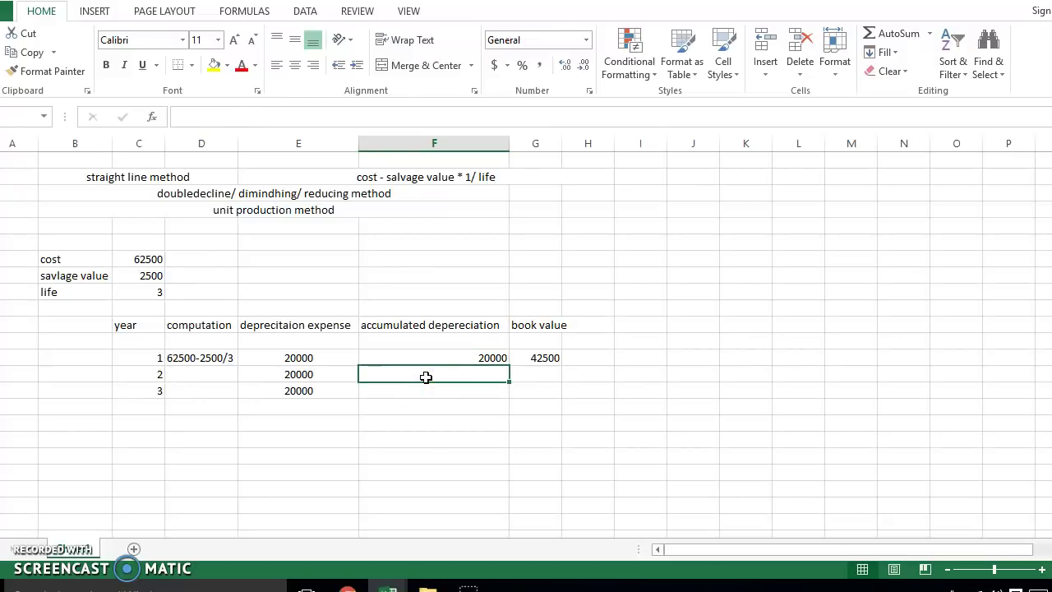
type("=")
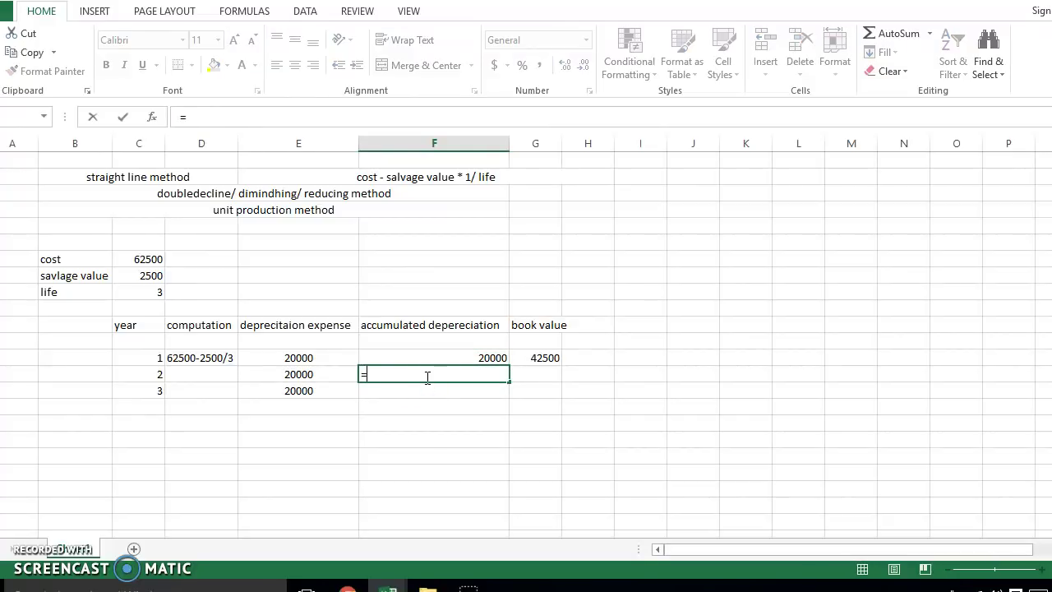
left_click_drag(427, 377, 460, 355)
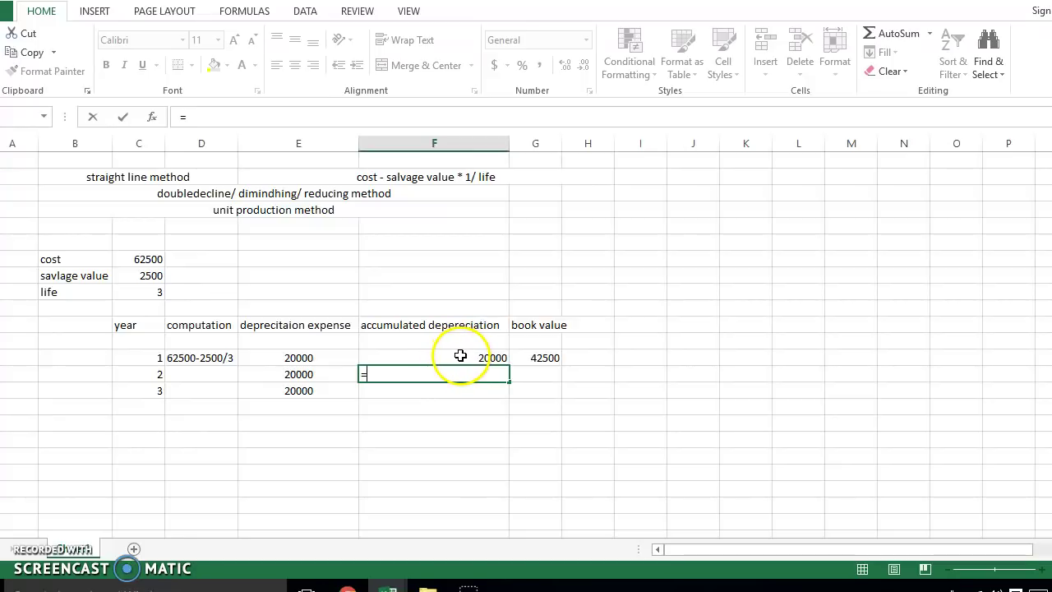
left_click(335, 362)
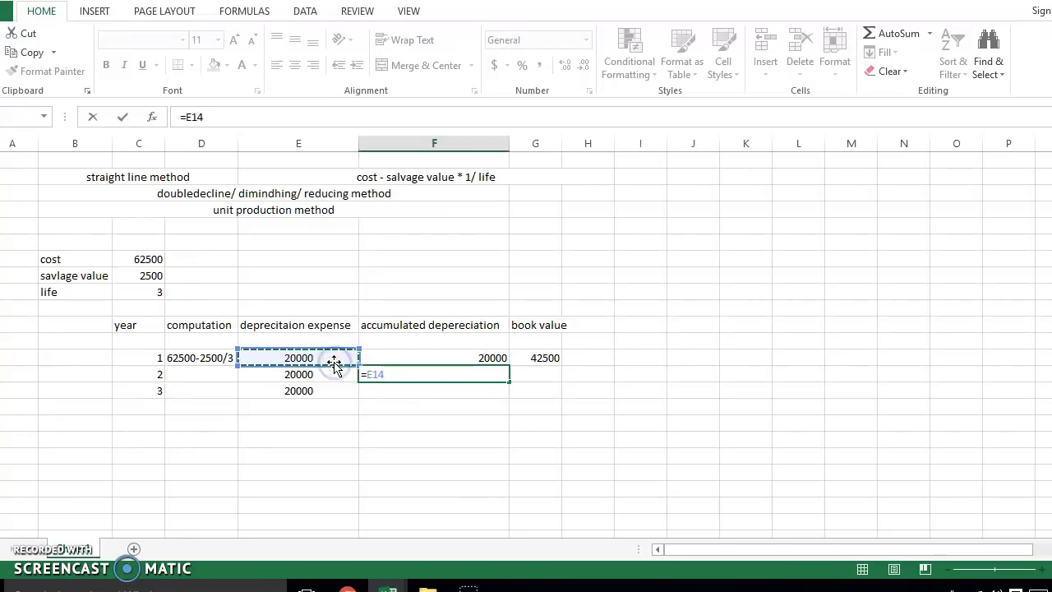
type("+")
left_click_drag(328, 369, 322, 381)
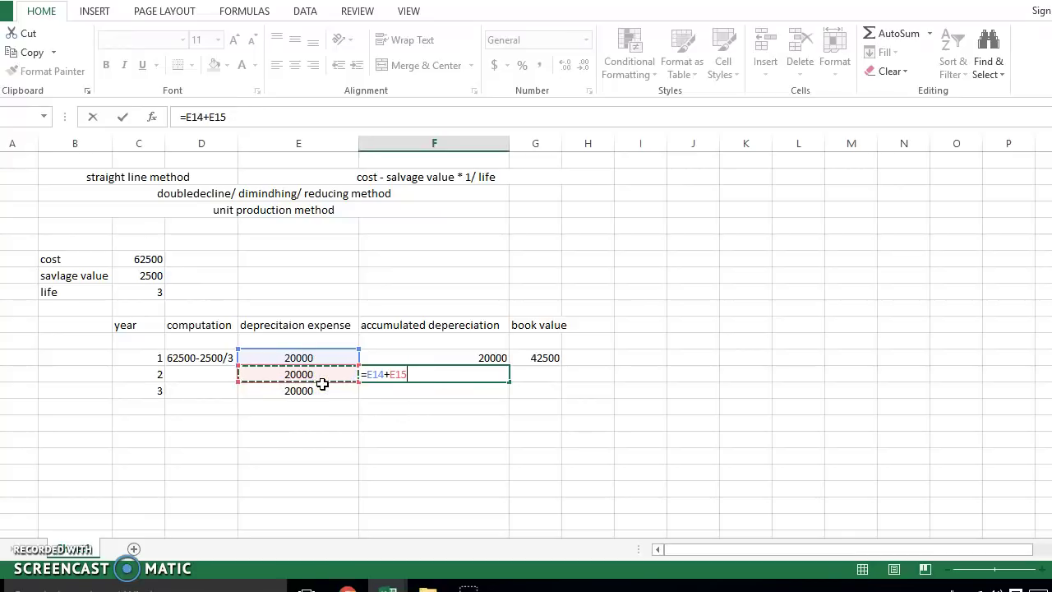
key("Return")
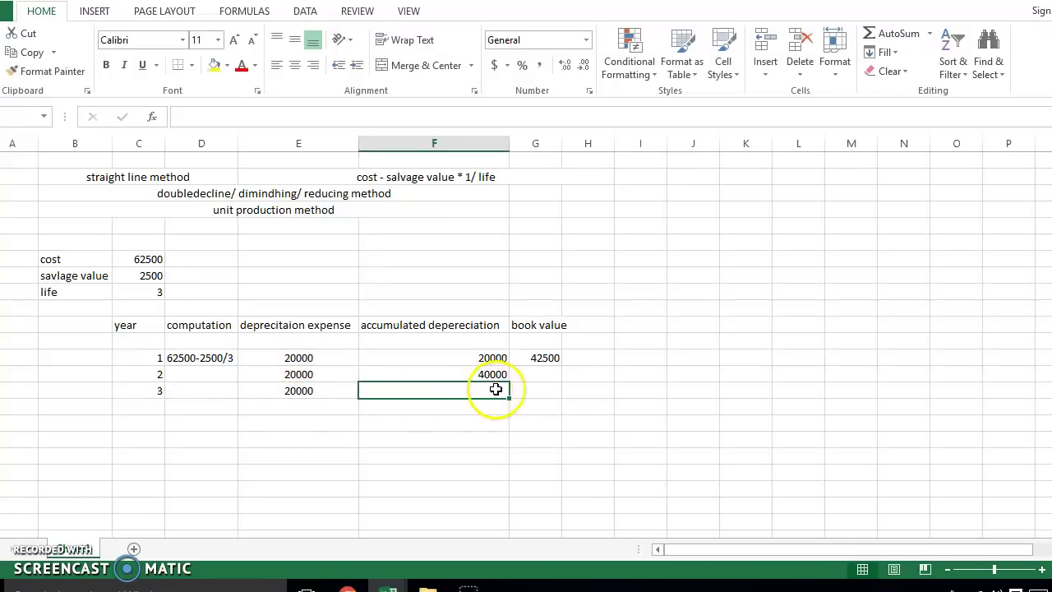
Enter the year 2 book value in G15 as 62500 minus the accumulated depreciation in F15
left_click(527, 377)
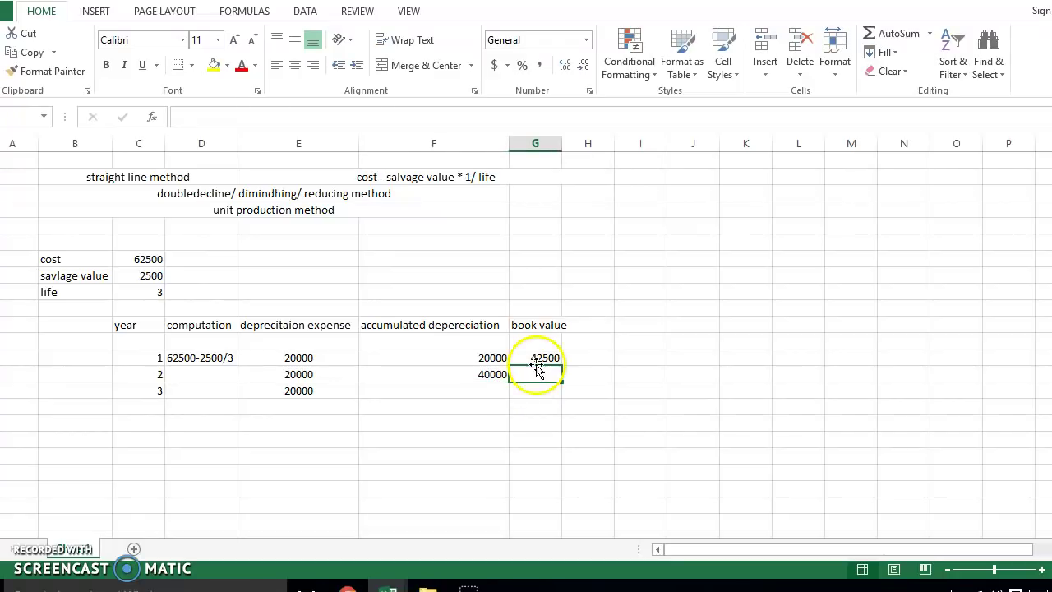
type("=")
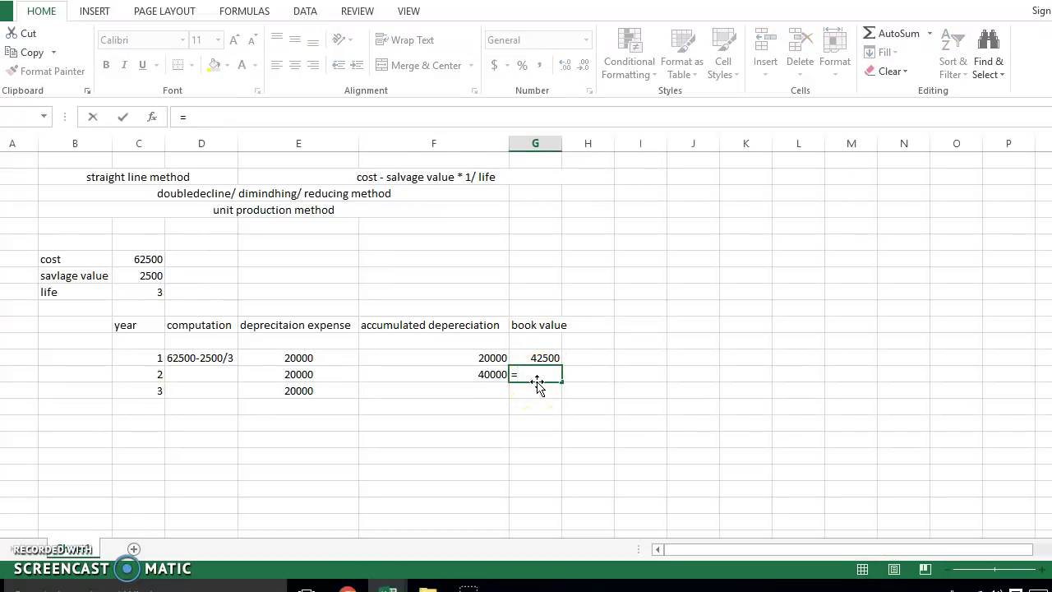
type("62500")
left_click(487, 383)
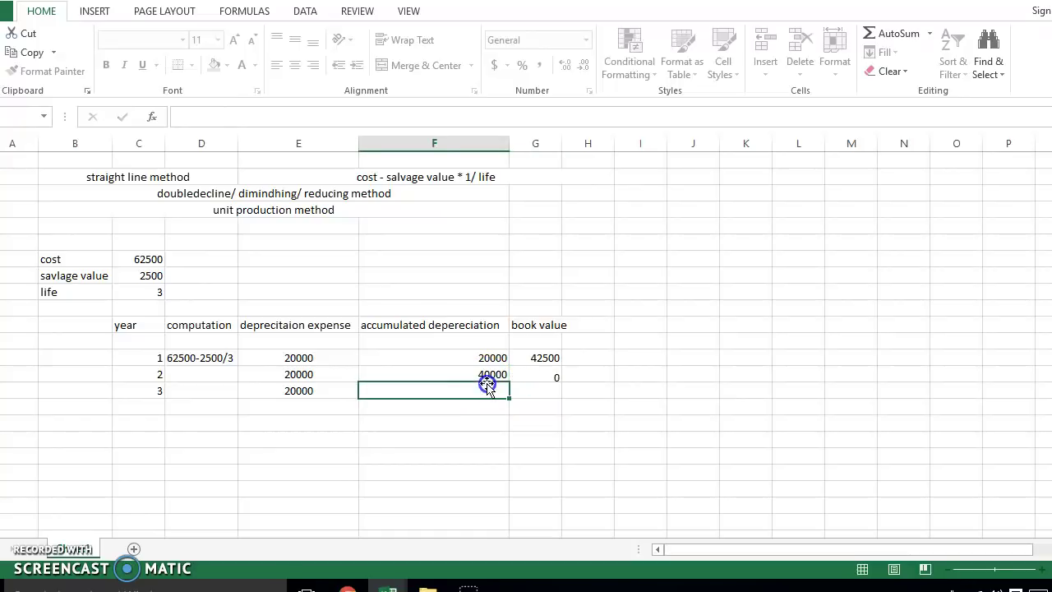
left_click(521, 376)
double_click(521, 375)
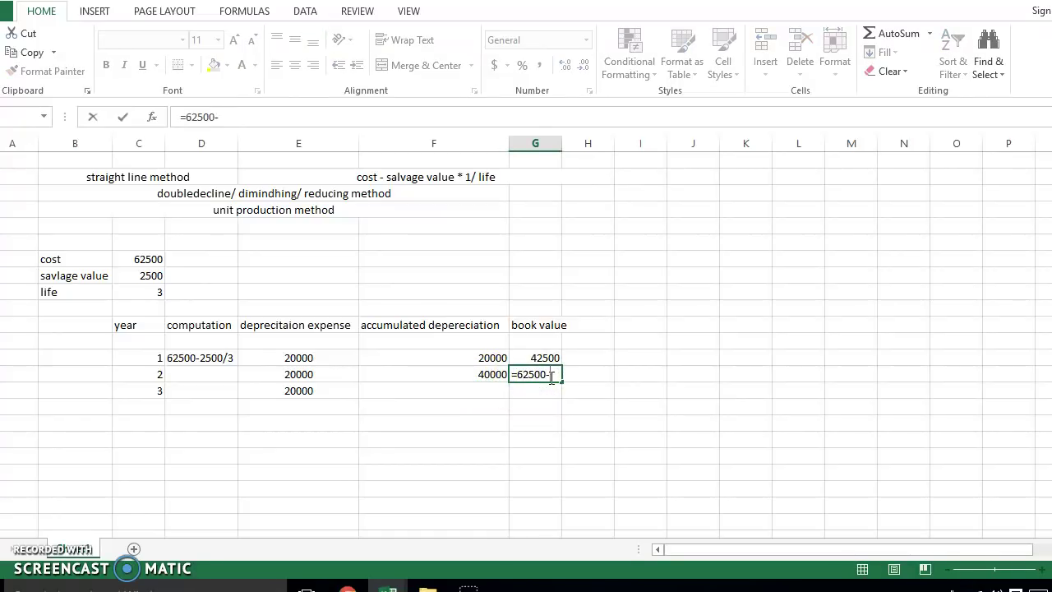
type("-")
left_click(496, 374)
key("Return")
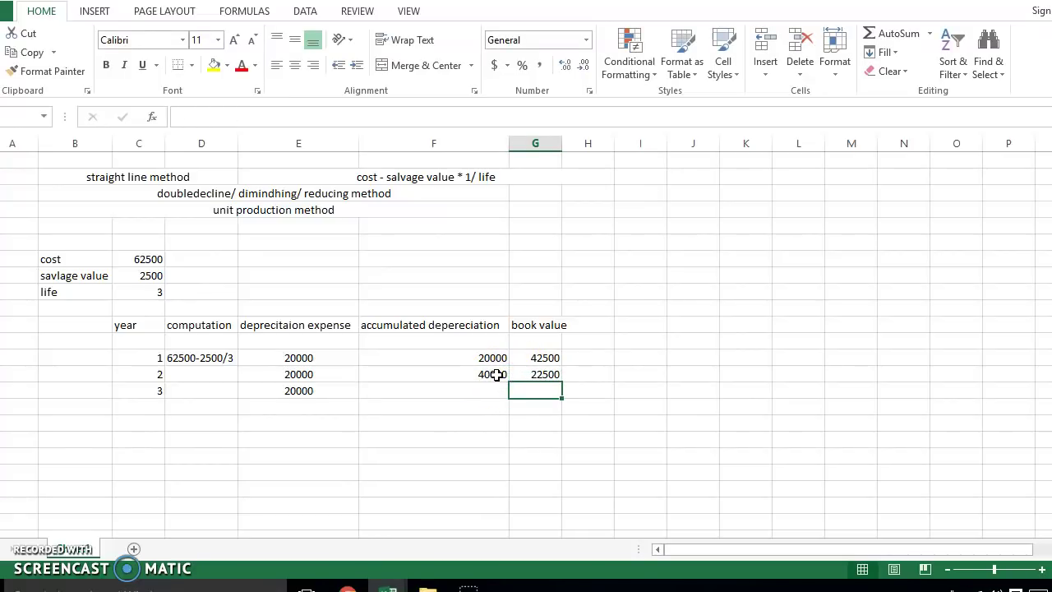
Enter the year 3 accumulated depreciation formula =E14+E15+E16 in F16
left_click(487, 390)
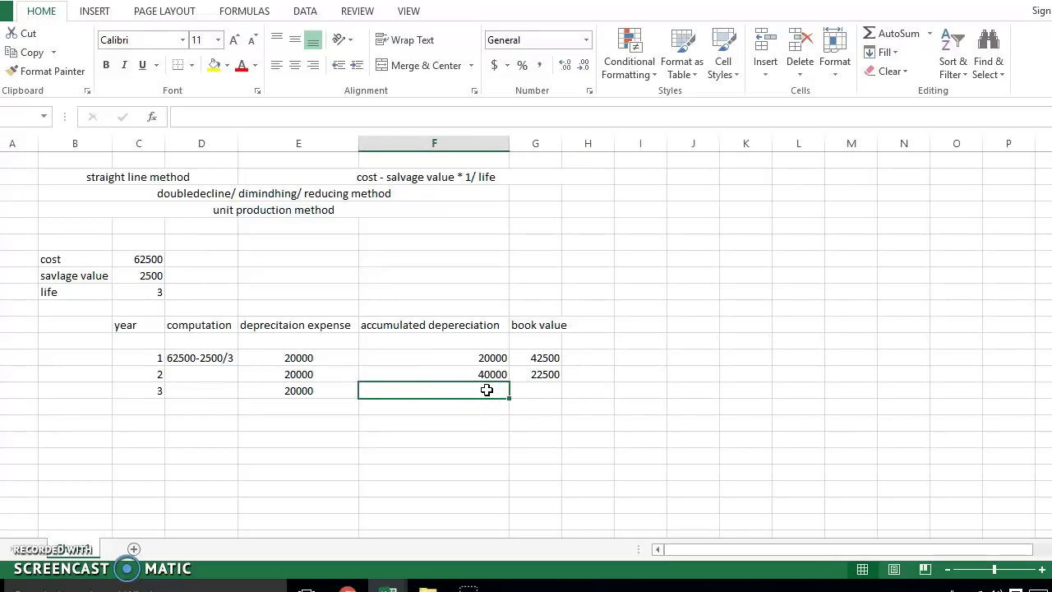
type("=")
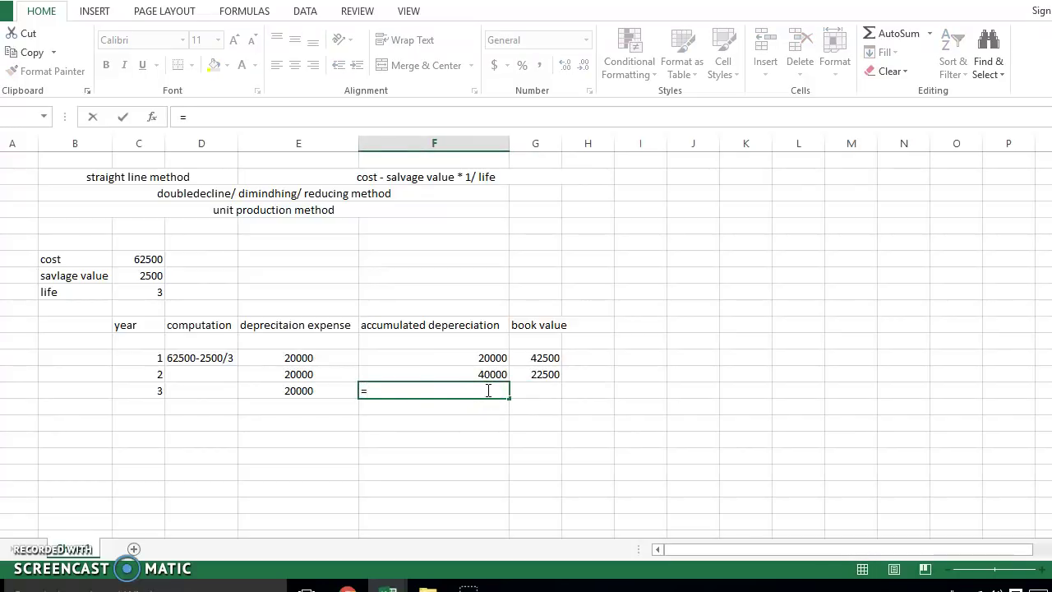
left_click(374, 386)
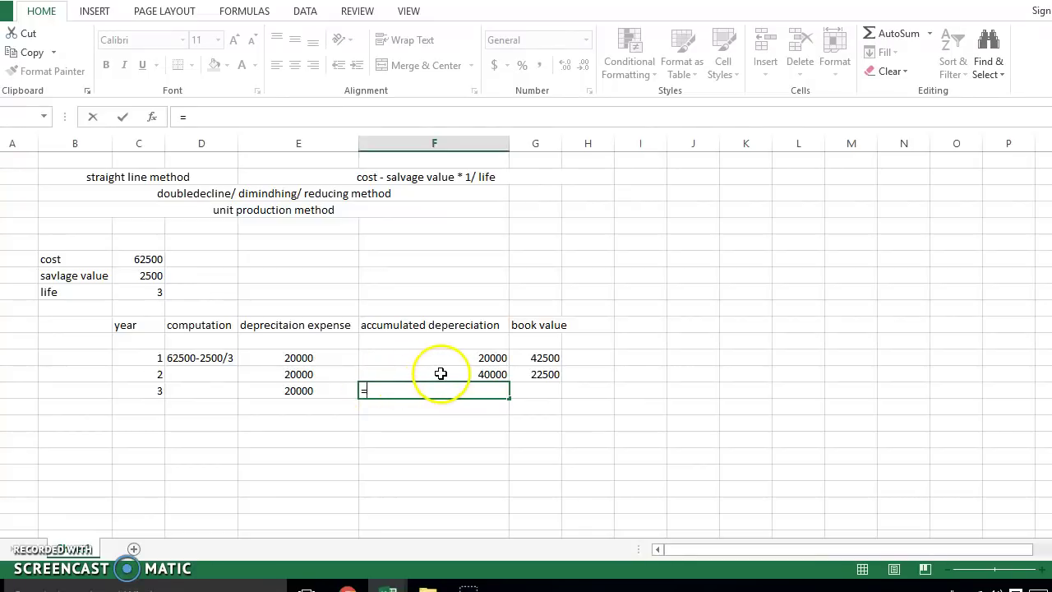
left_click(334, 360)
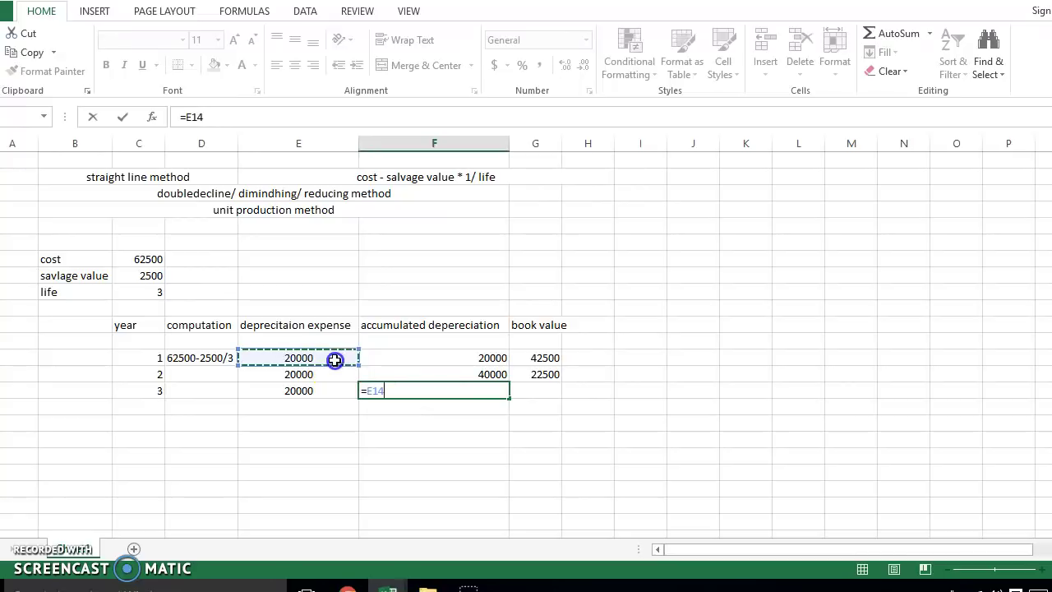
type("+")
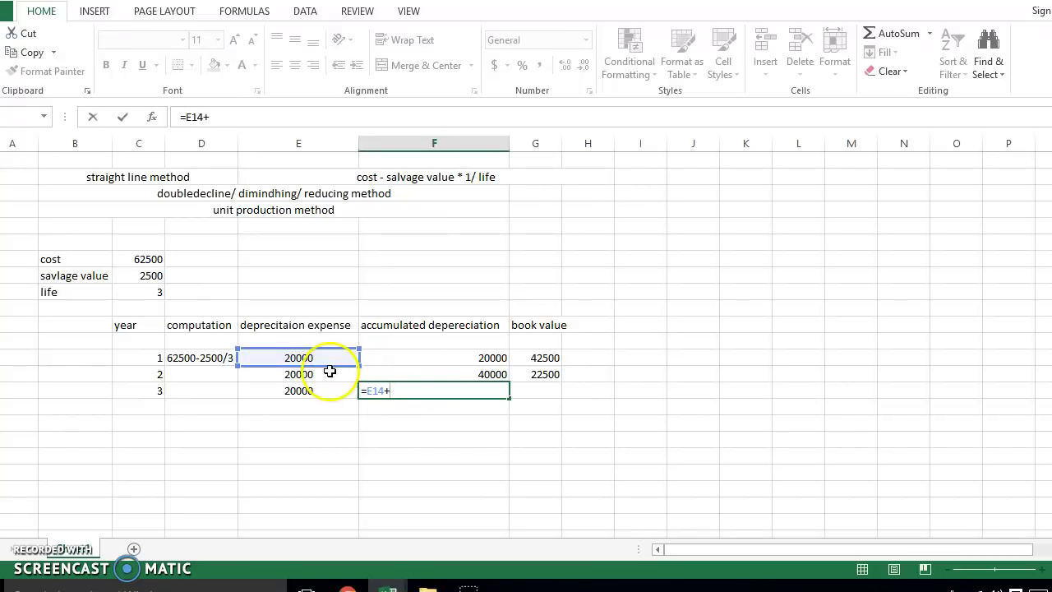
left_click(329, 372)
type("+")
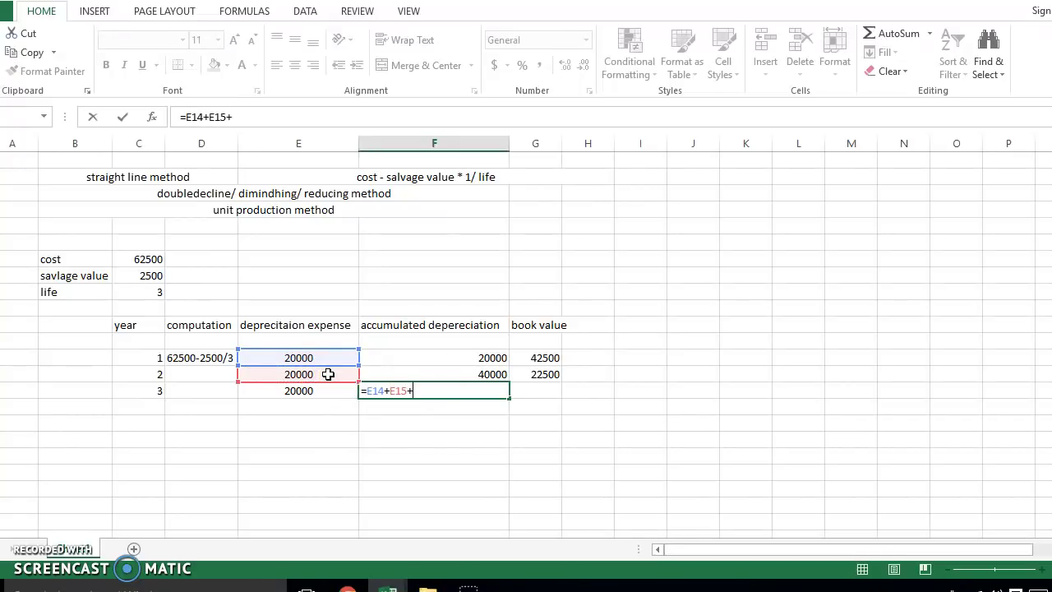
left_click(332, 392)
key("Return")
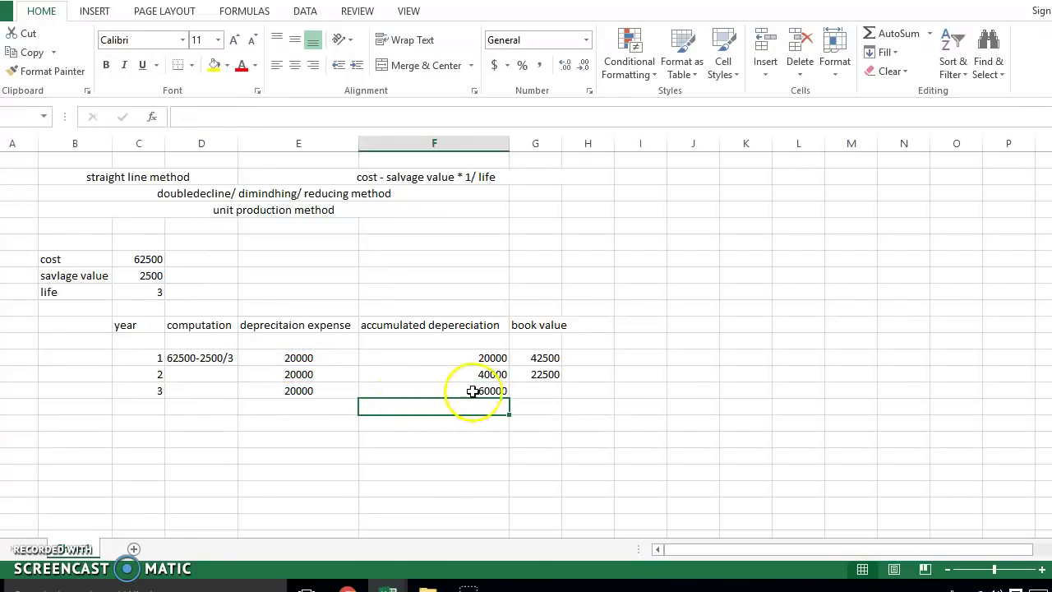
Enter the year 3 book value formula =62500-F16 in G16
left_click(525, 390)
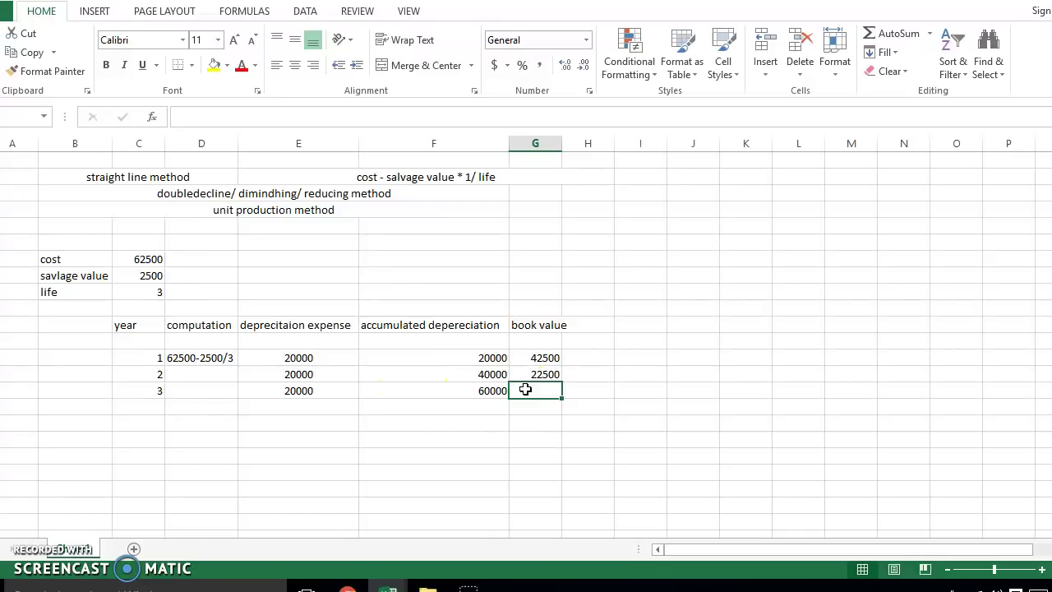
type("=")
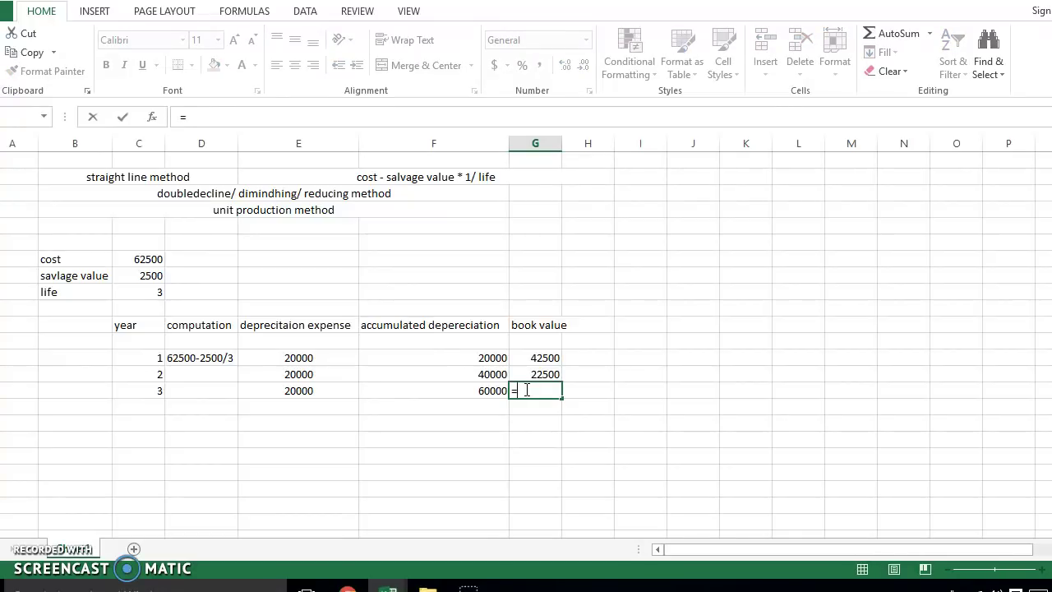
type("62500-")
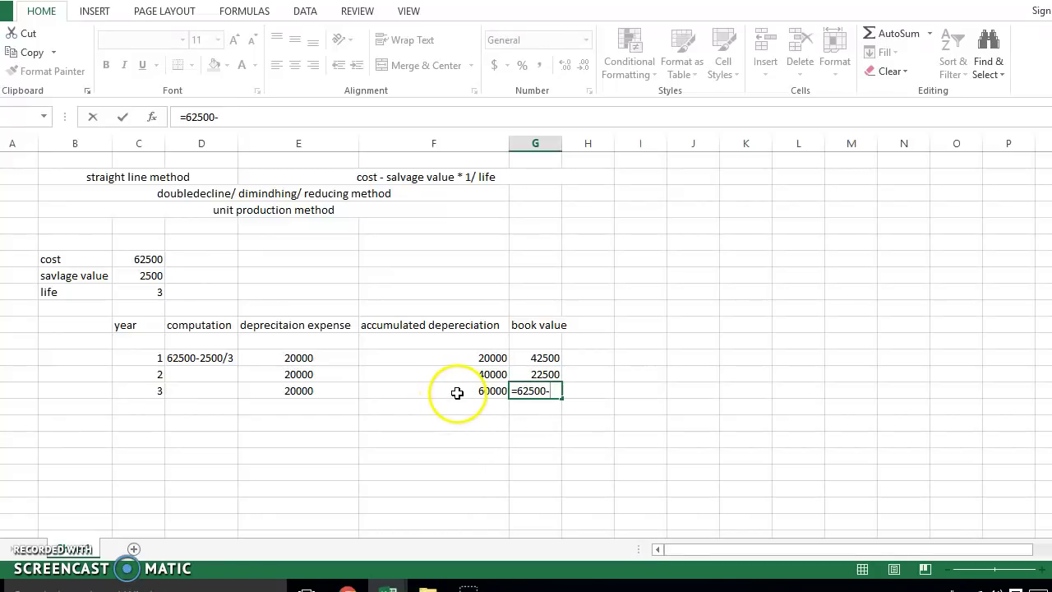
left_click(458, 392)
key("Return")
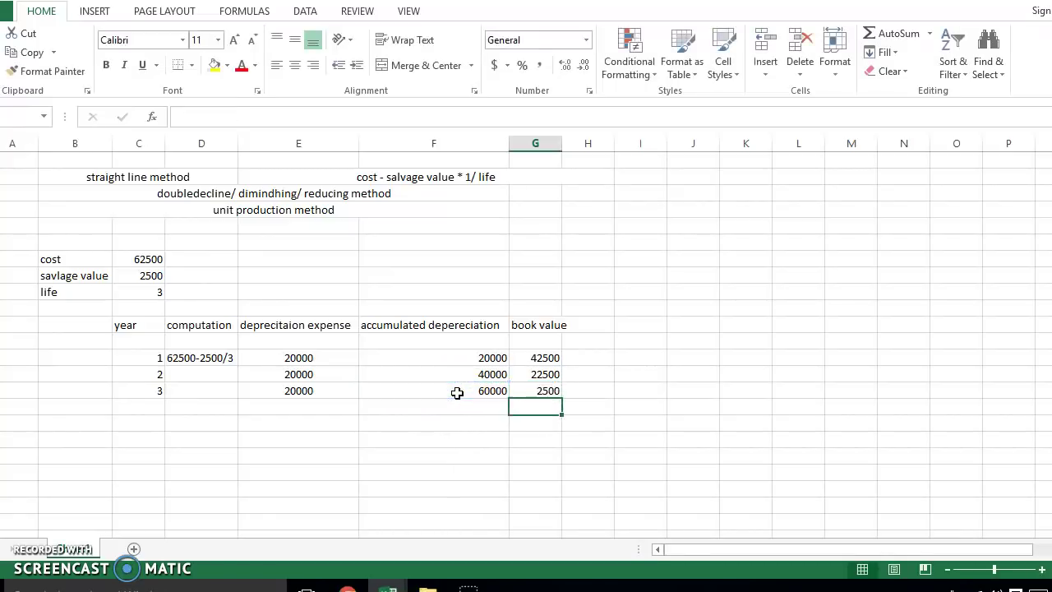
left_click(516, 391)
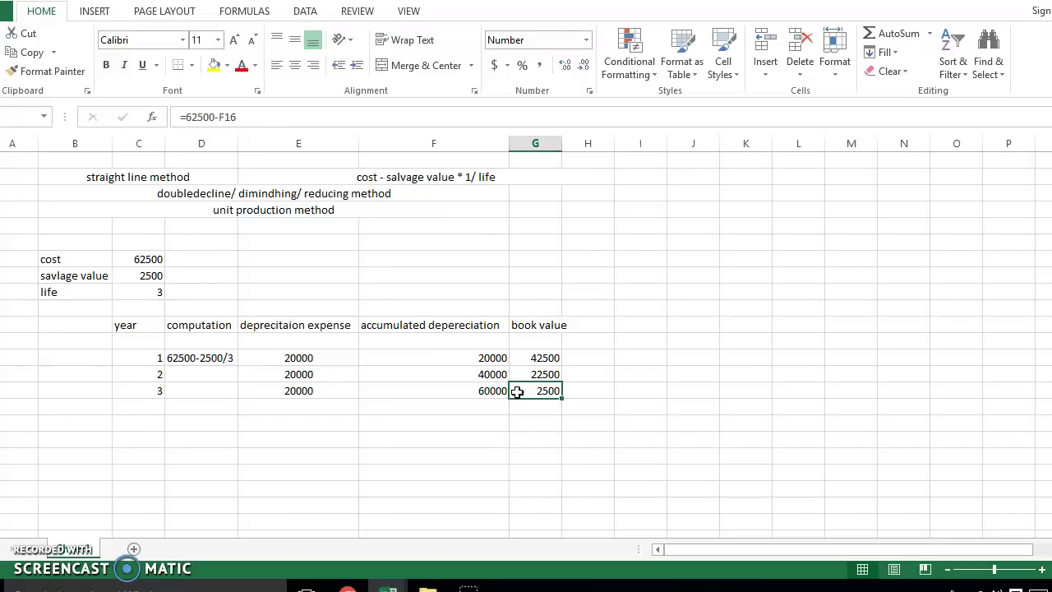
left_click(563, 393)
left_click(496, 393)
left_click(495, 393)
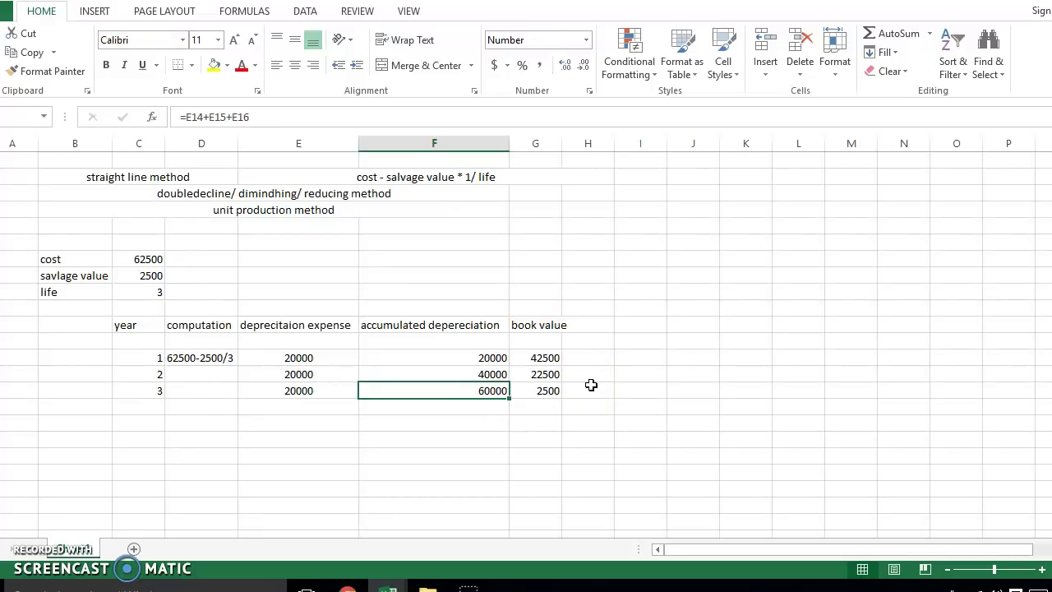
Add the note "depreciable cost= cost -salavage value" in J16, beside the year 3 row
left_click(689, 388)
type("dep")
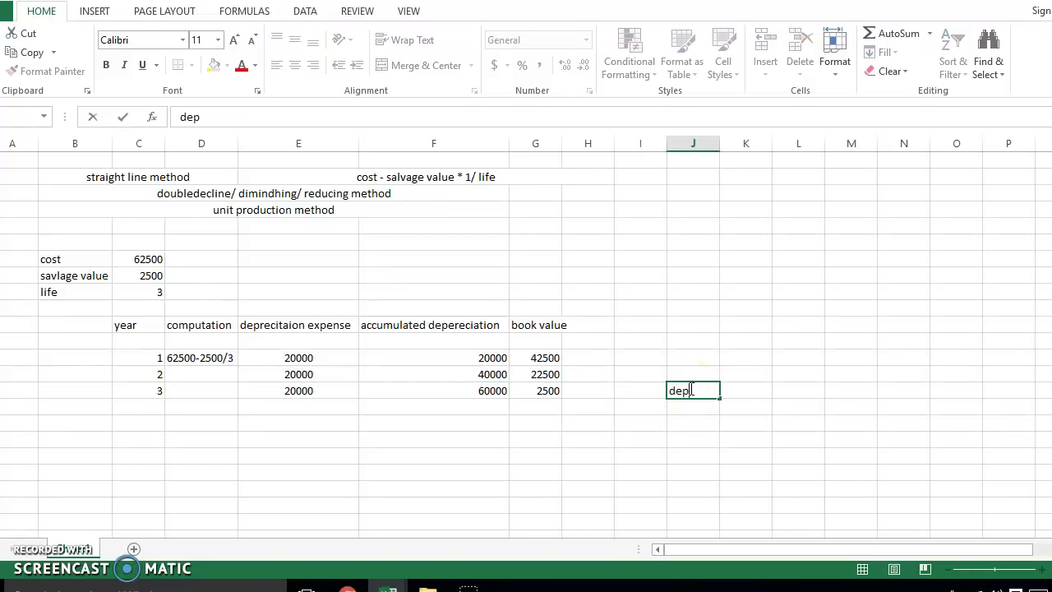
type("reciable cos")
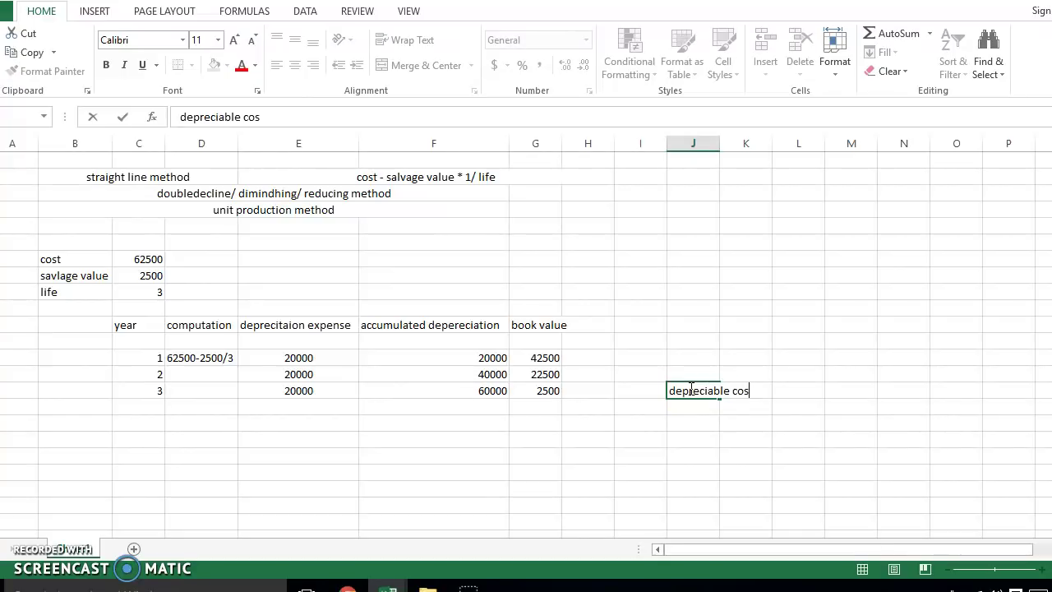
type("t= cost -sala")
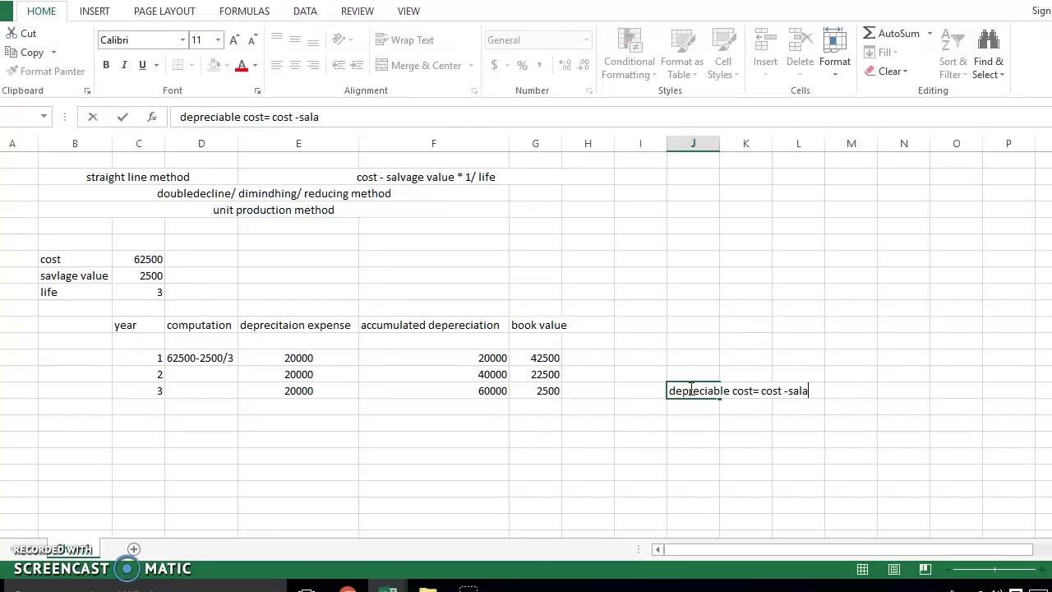
type("vage va")
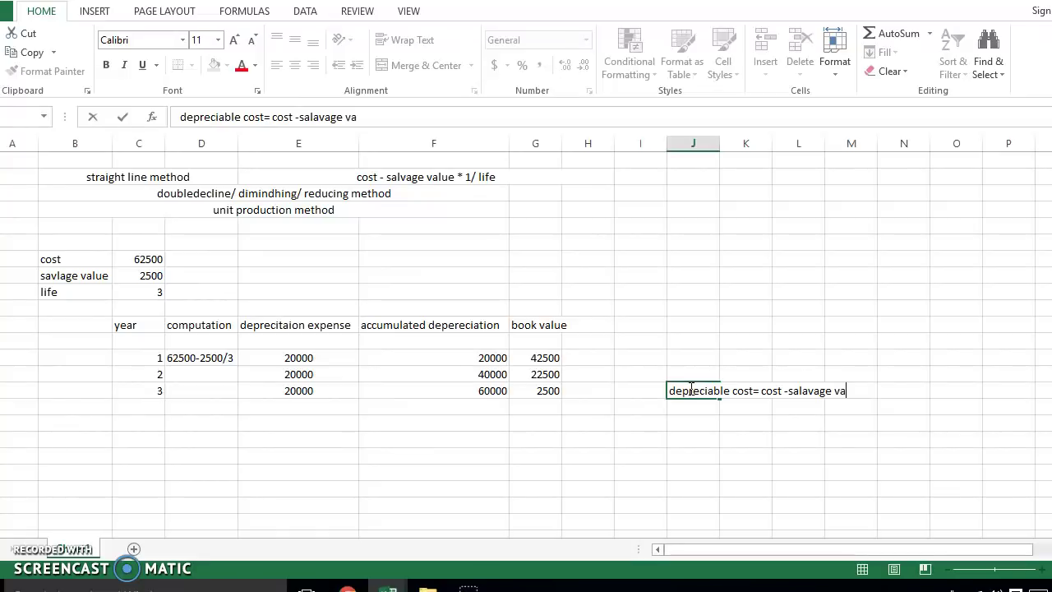
type("lue")
key("Return")
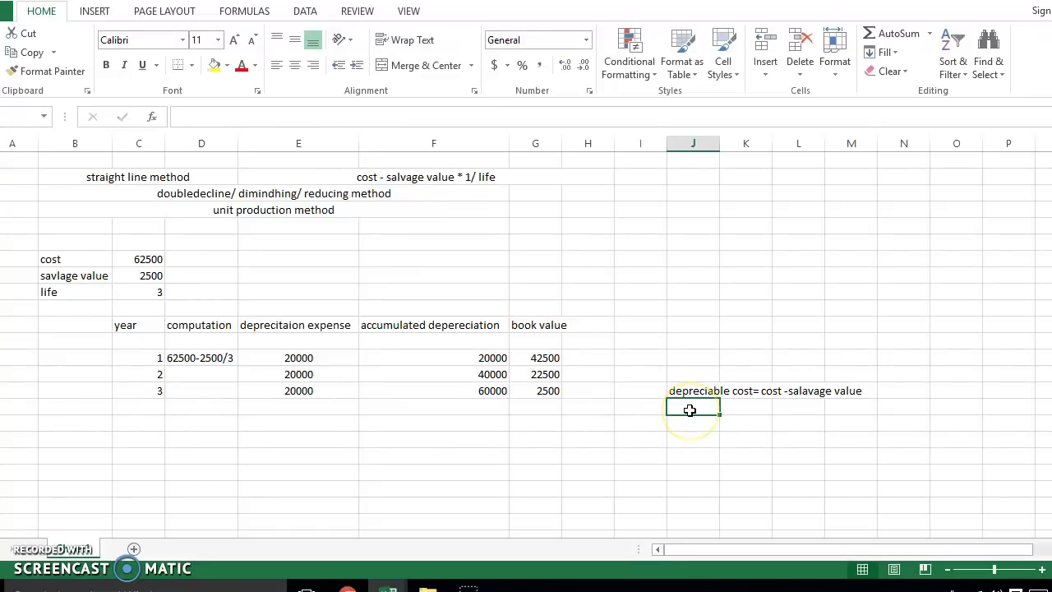
Calculate the depreciable cost in J17 with the formula =62500-2500
double_click(691, 409)
type("=")
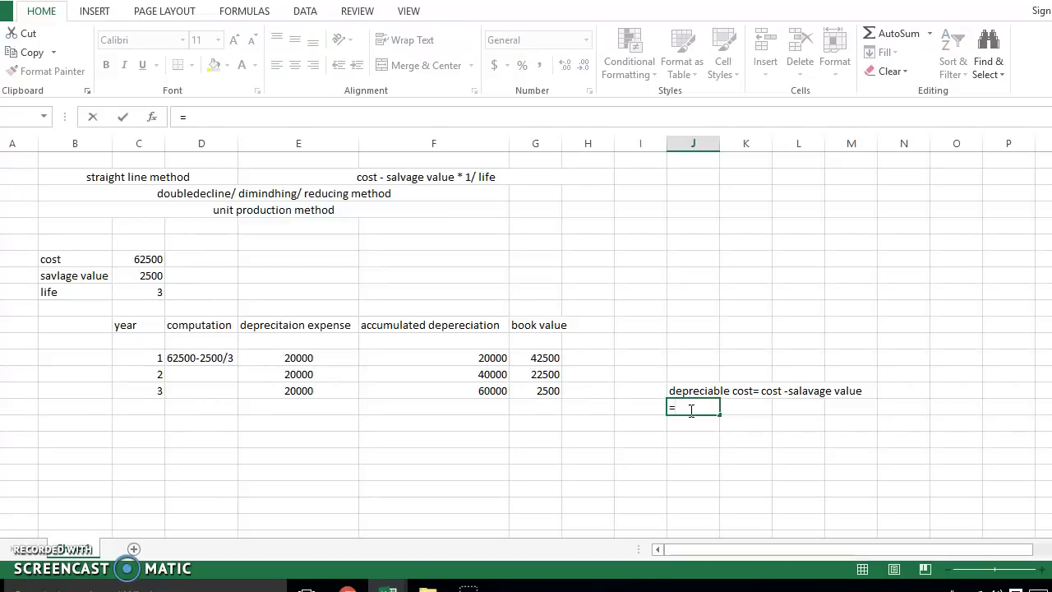
type("62500-2")
type("500")
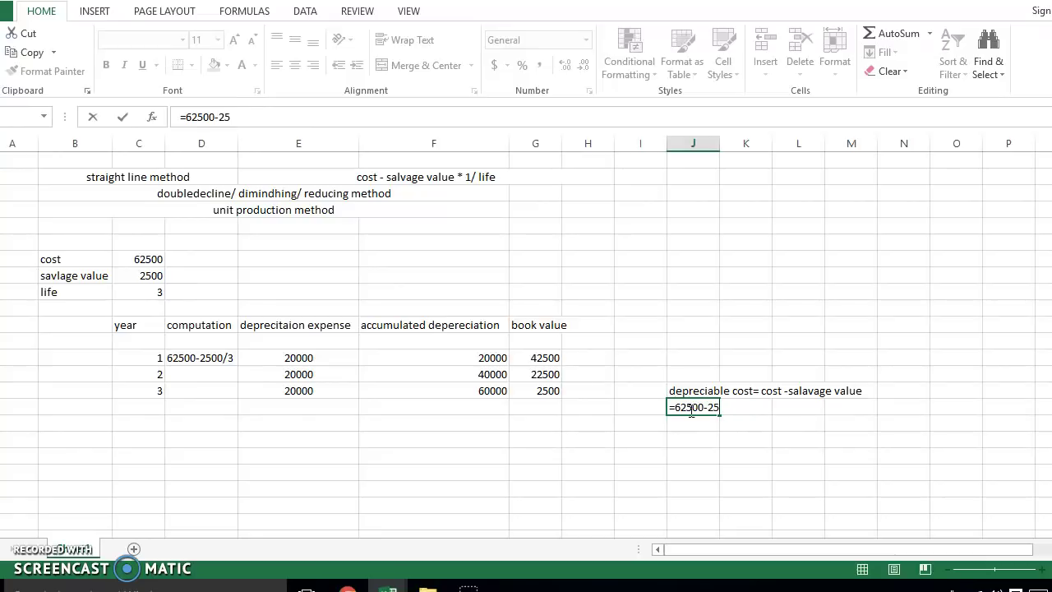
key("Return")
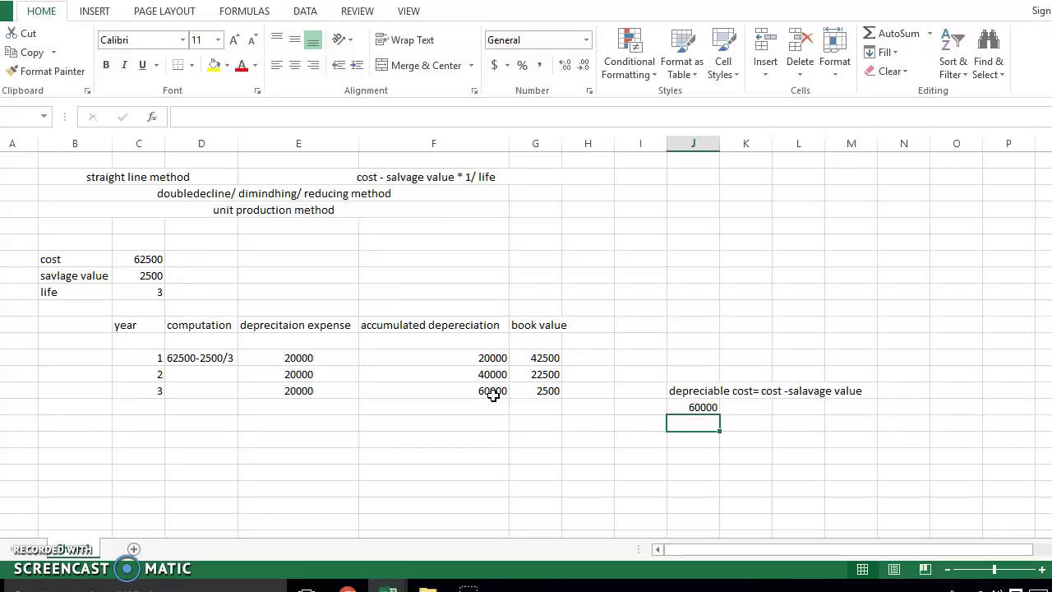
Start a formula in E17 that references the three yearly depreciation expenses, E14:E16
left_click(314, 408)
type("=")
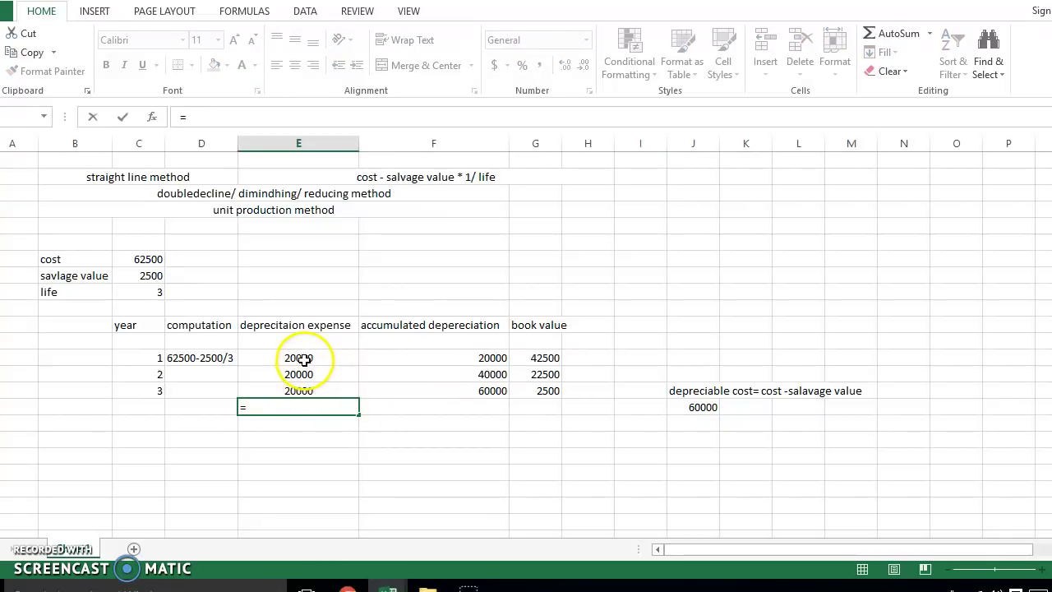
left_click_drag(304, 359, 305, 382)
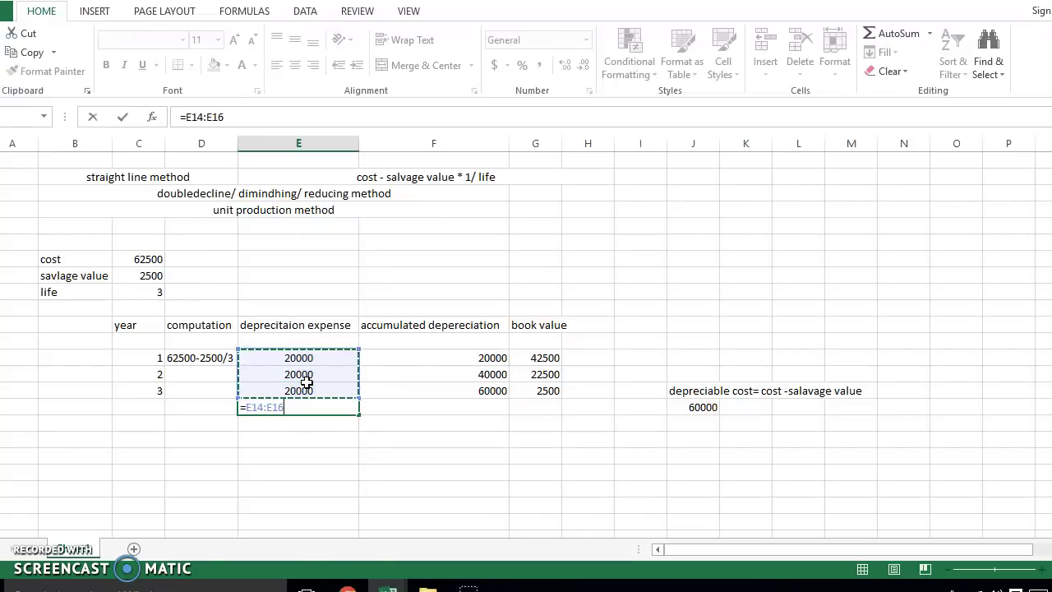